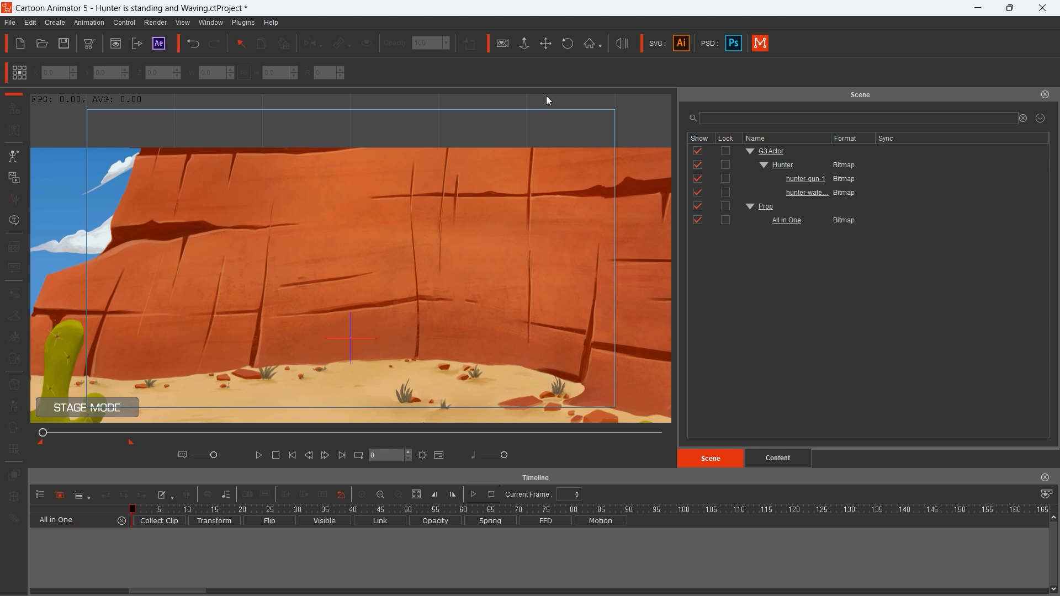
Set the All in One background's Z to -4 and move it up until the hunter stands on the sand
{"action": "left_click", "coordinate": [485, 173]}
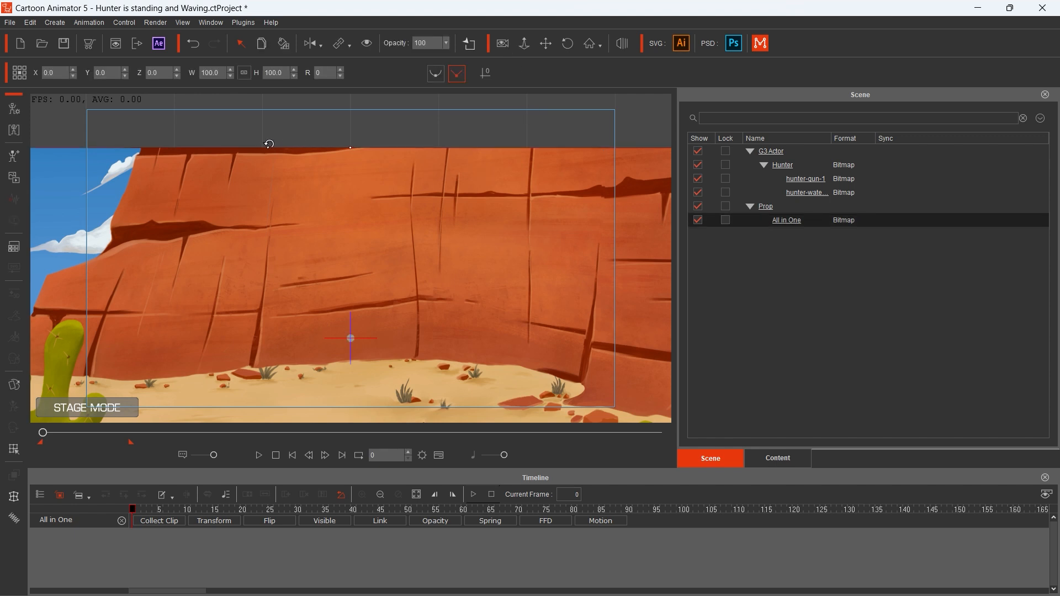
{"action": "left_click", "coordinate": [175, 77]}
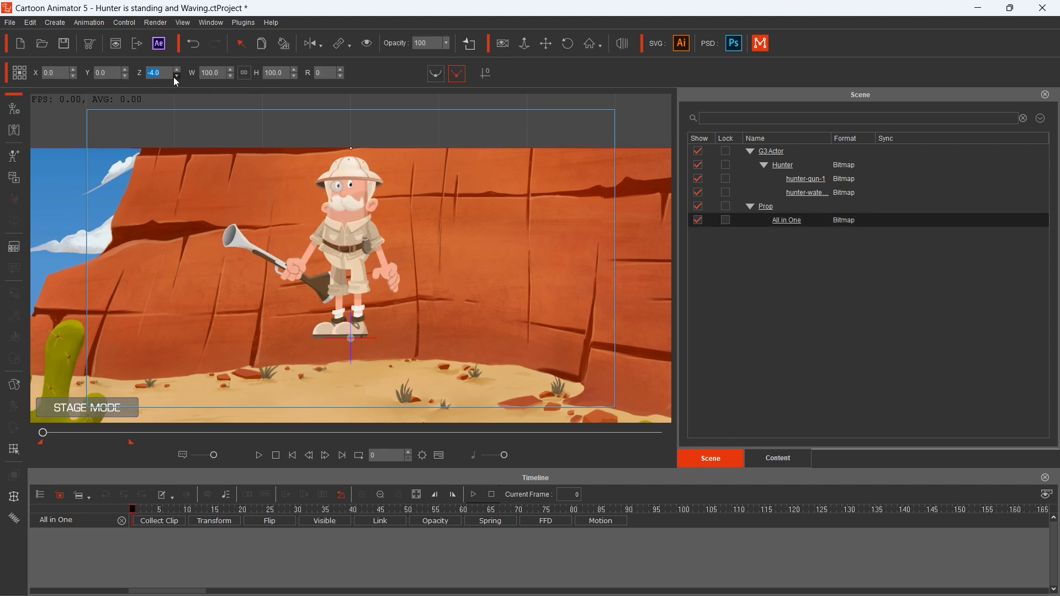
{"action": "left_click", "coordinate": [480, 252]}
{"action": "left_click_drag", "start_coordinate": [480, 252], "coordinate": [481, 185]}
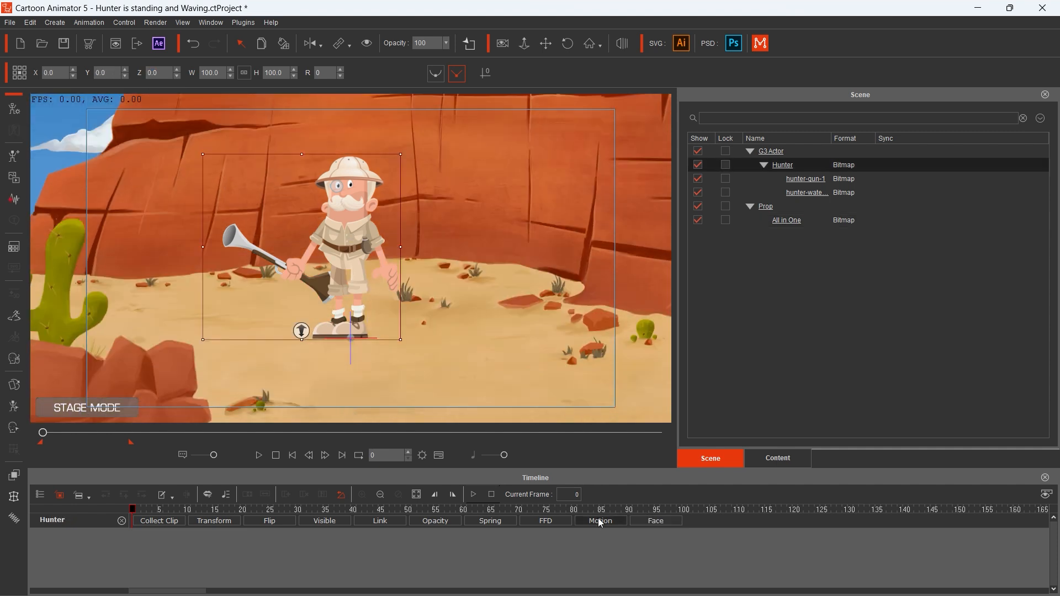
Show the Hunter's motion tracks in the timeline and play the waving animation through to frame 280
{"action": "left_click", "coordinate": [598, 521]}
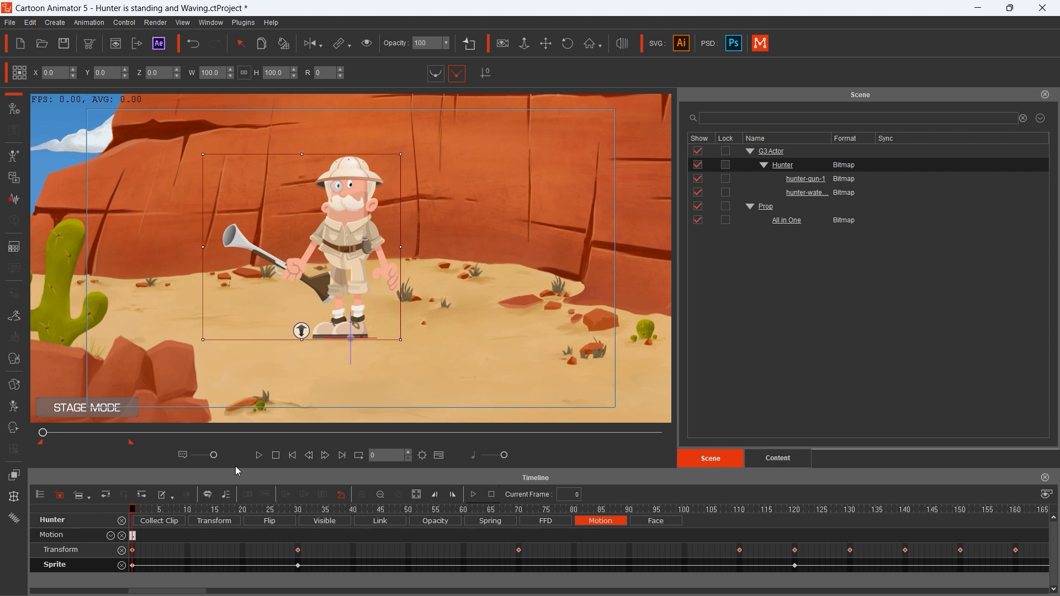
{"action": "left_click", "coordinate": [259, 455]}
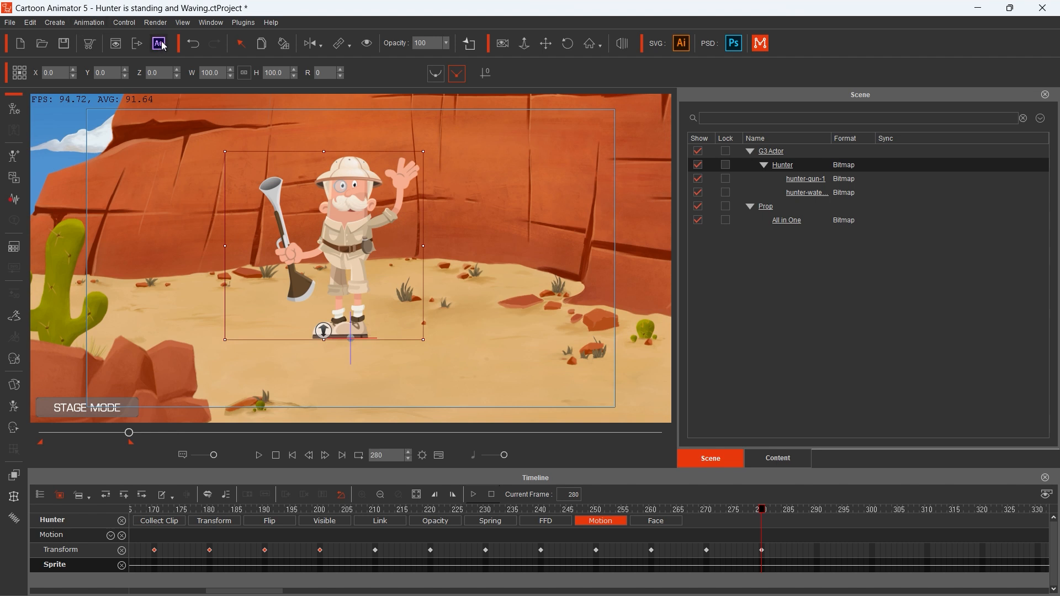
Open the After Effects export settings and review the objects listed for export down to the camera and background
{"action": "left_click", "coordinate": [157, 23]}
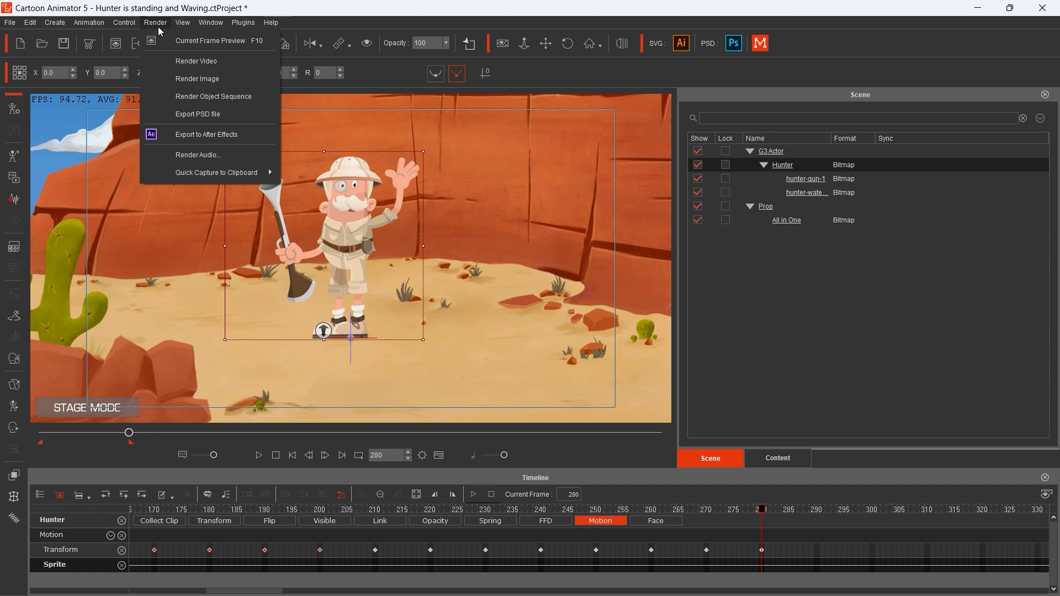
{"action": "left_click", "coordinate": [191, 135]}
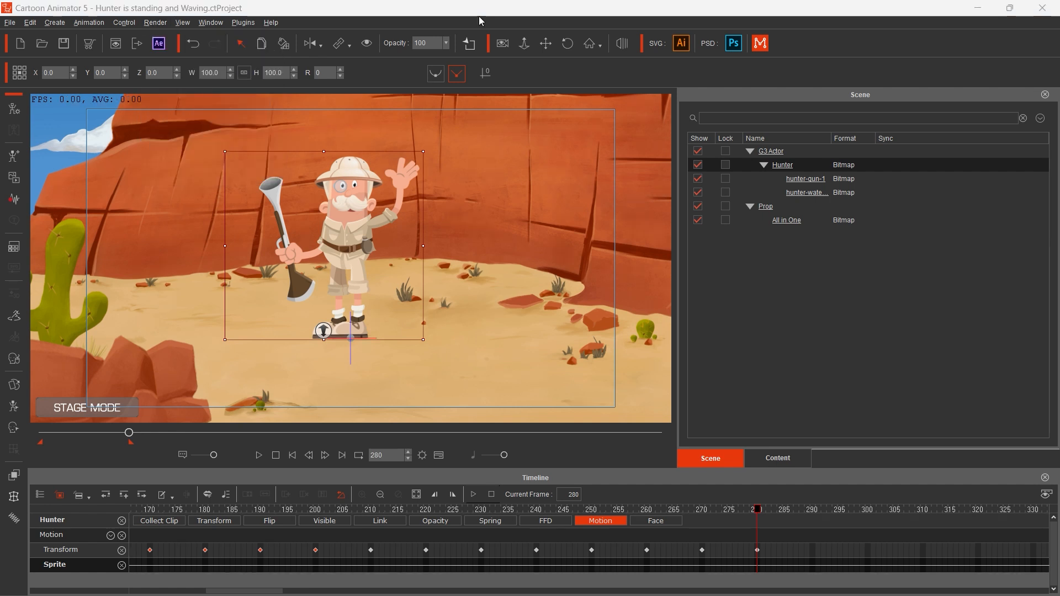
{"action": "left_click", "coordinate": [159, 44]}
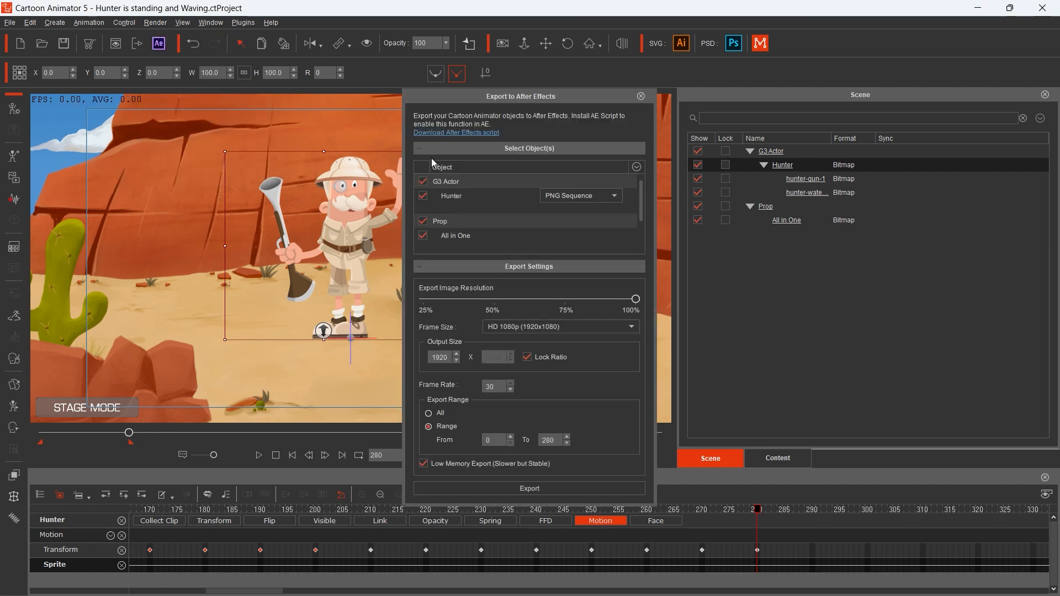
{"action": "left_click_drag", "start_coordinate": [640, 204], "coordinate": [629, 178]}
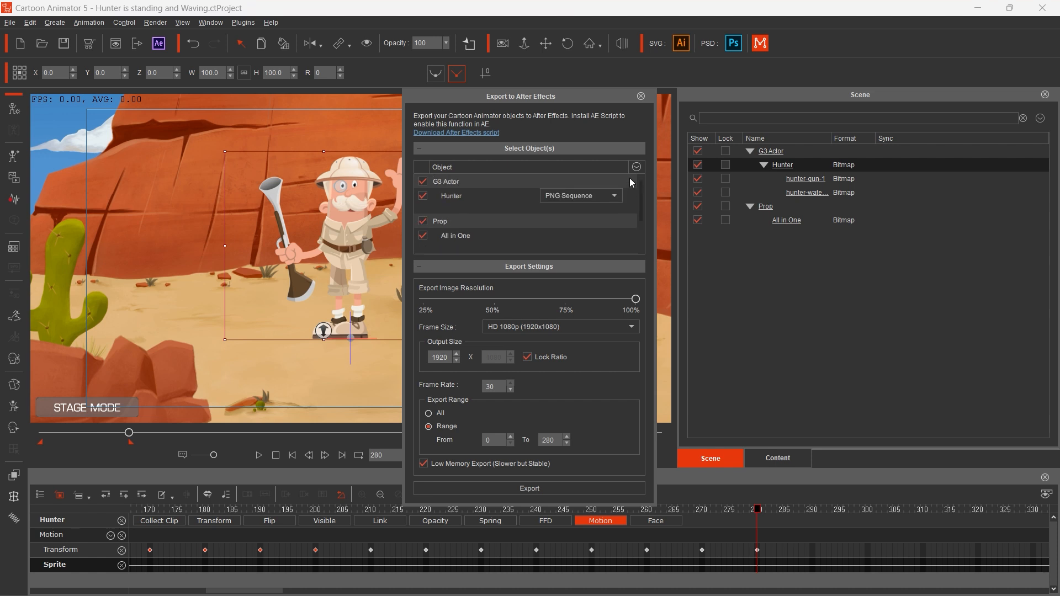
{"action": "left_click", "coordinate": [155, 22]}
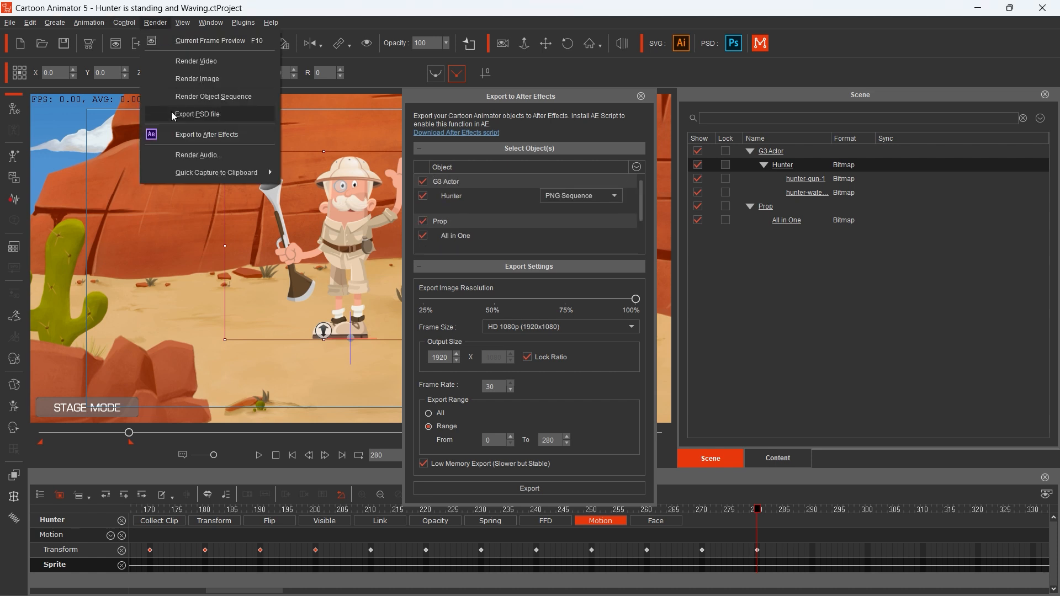
{"action": "left_click", "coordinate": [201, 138]}
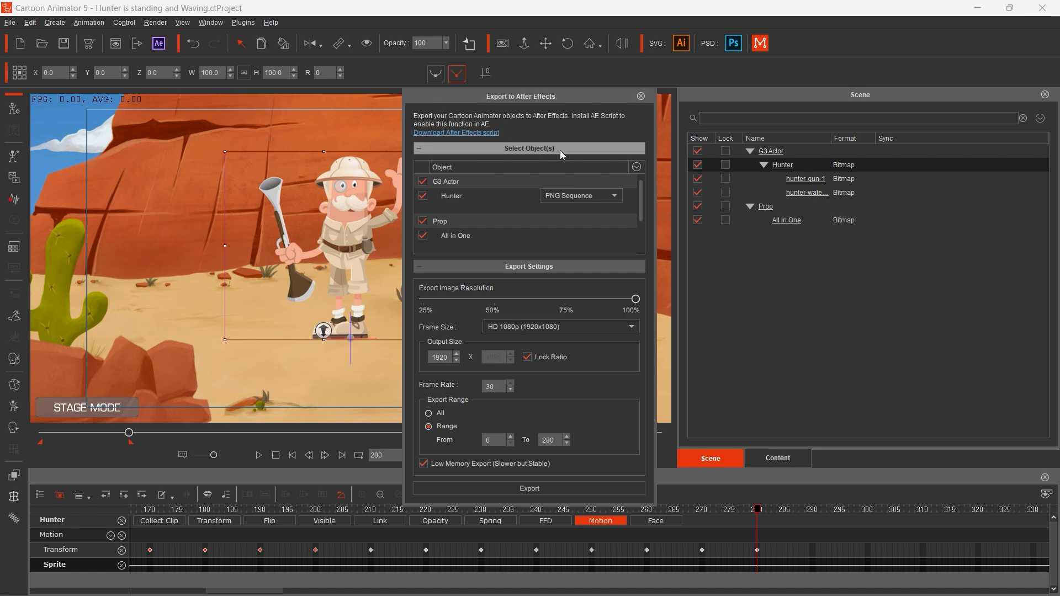
{"action": "left_click_drag", "start_coordinate": [641, 204], "coordinate": [637, 240]}
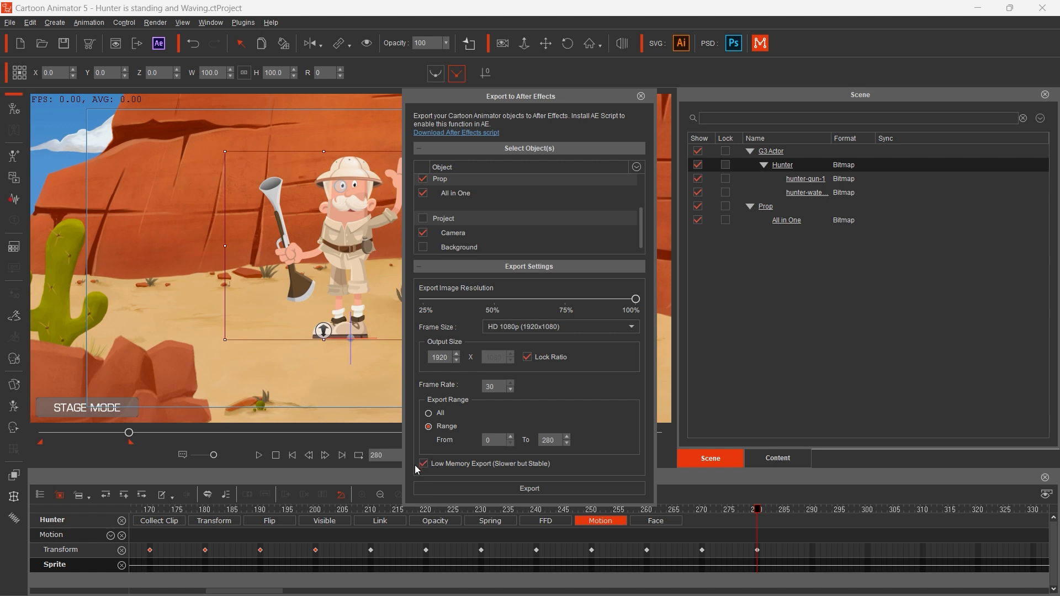
Export the scene for After Effects as a JSON file named Shadow Test in the Tutorials 01 - Create Simple Shadow folder
{"action": "left_click", "coordinate": [527, 486]}
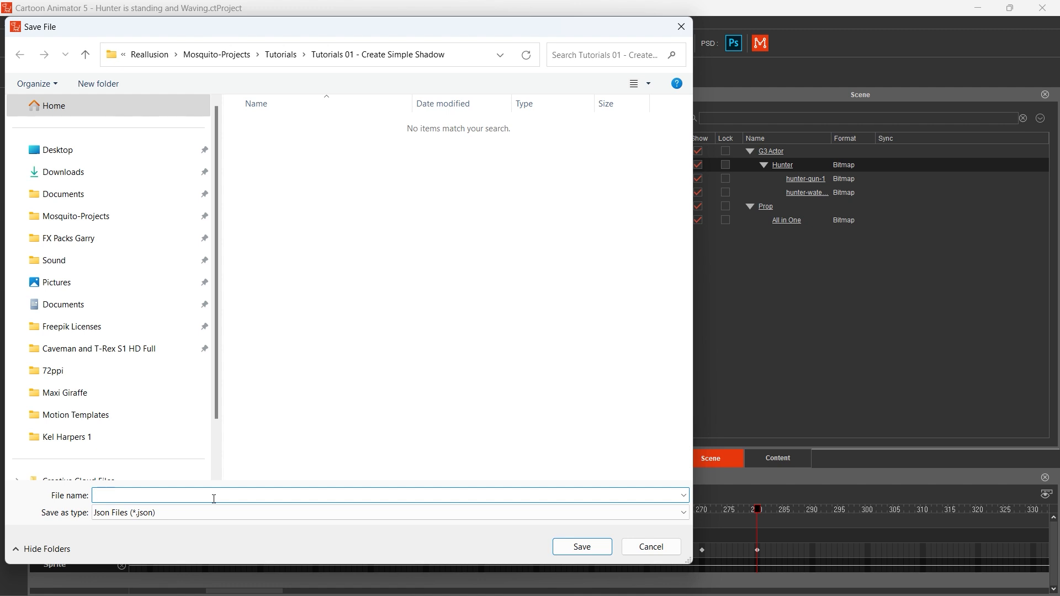
{"action": "type", "text": "Shadow Test"}
{"action": "left_click", "coordinate": [581, 548]}
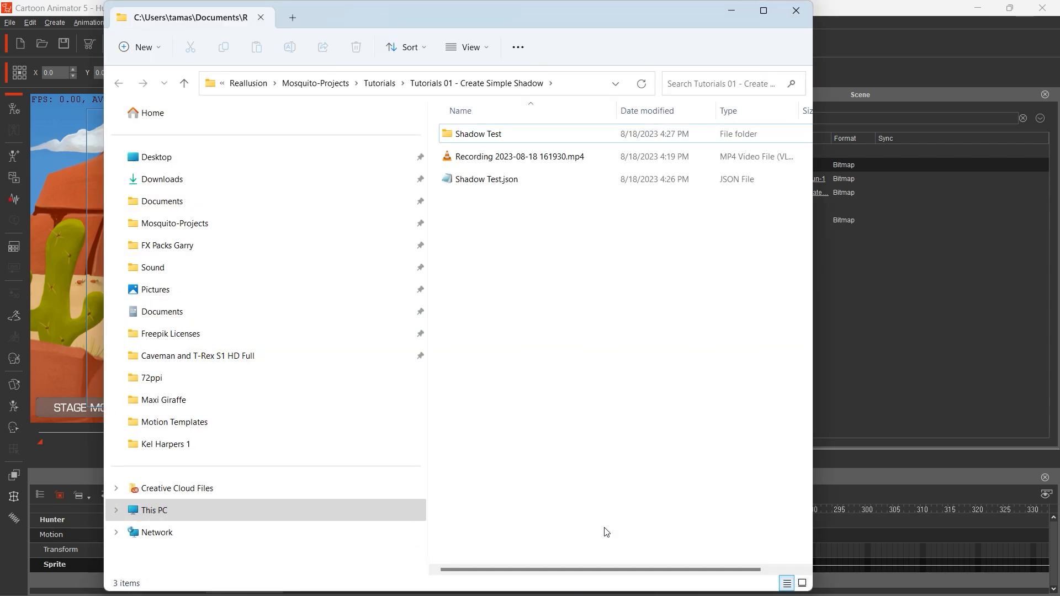
Examine the exported Hunter PNG sequence inside the Shadow Test folder's Sequence Image subfolder
{"action": "left_click", "coordinate": [475, 143]}
{"action": "double_click", "coordinate": [476, 143]}
{"action": "double_click", "coordinate": [470, 138]}
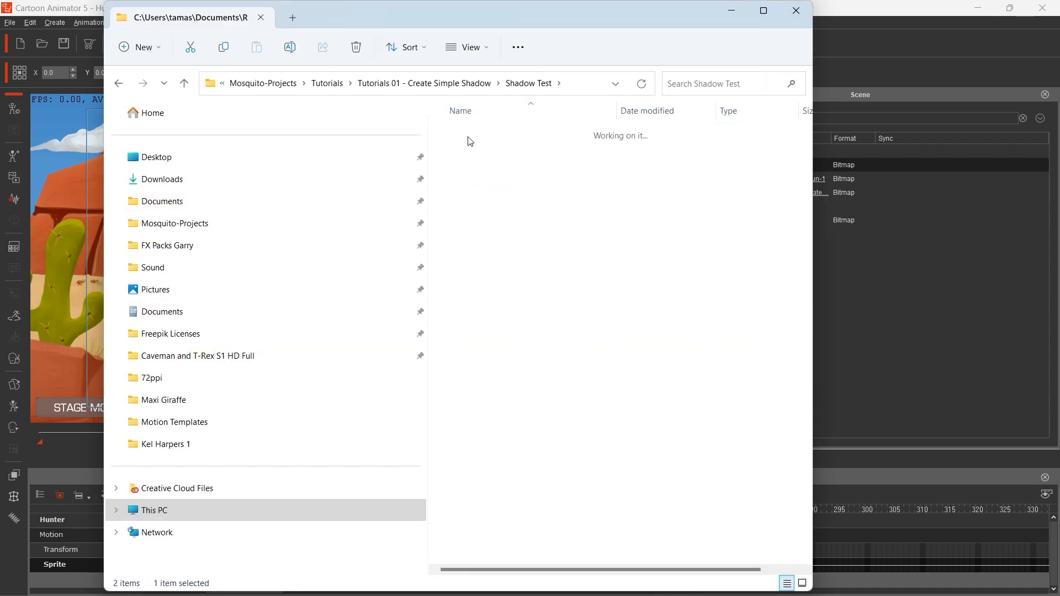
{"action": "double_click", "coordinate": [470, 138]}
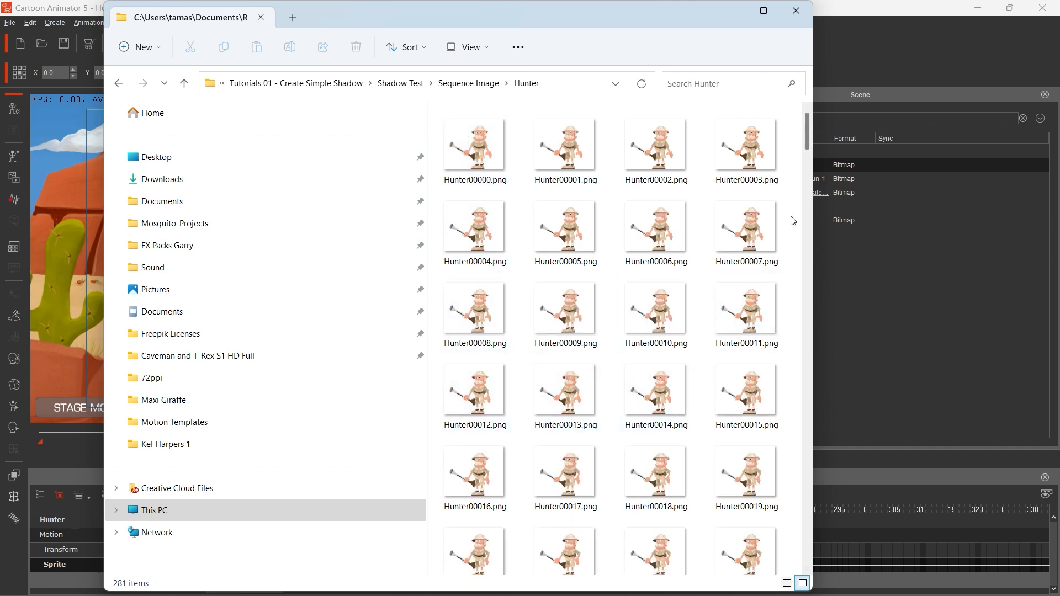
{"action": "scroll", "coordinate": [703, 267], "scroll_direction": "down", "scroll_amount": 10}
{"action": "scroll", "coordinate": [703, 270], "scroll_direction": "down", "scroll_amount": 12}
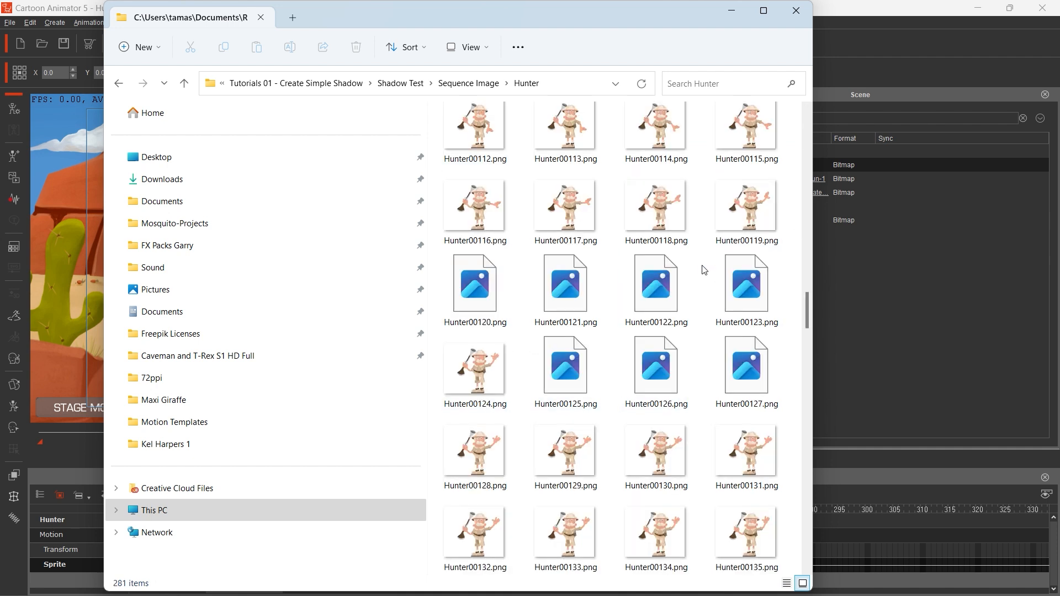
{"action": "scroll", "coordinate": [704, 269], "scroll_direction": "down", "scroll_amount": 10}
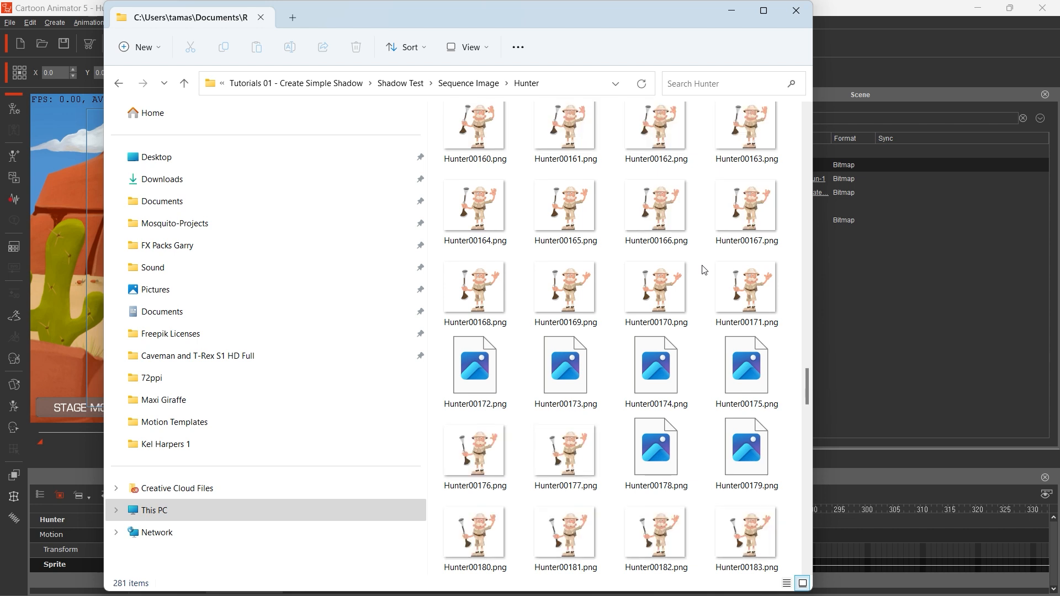
Check the exported background in the Single Image folder, then return to the Tutorials 01 - Create Simple Shadow folder
{"action": "left_click", "coordinate": [185, 89]}
{"action": "left_click", "coordinate": [185, 85]}
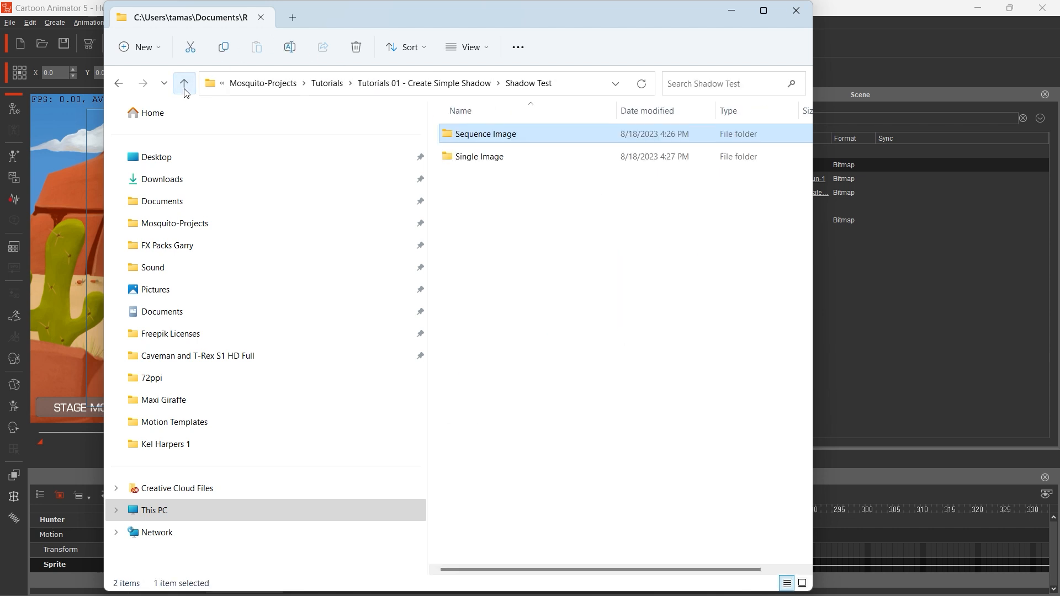
{"action": "double_click", "coordinate": [495, 160]}
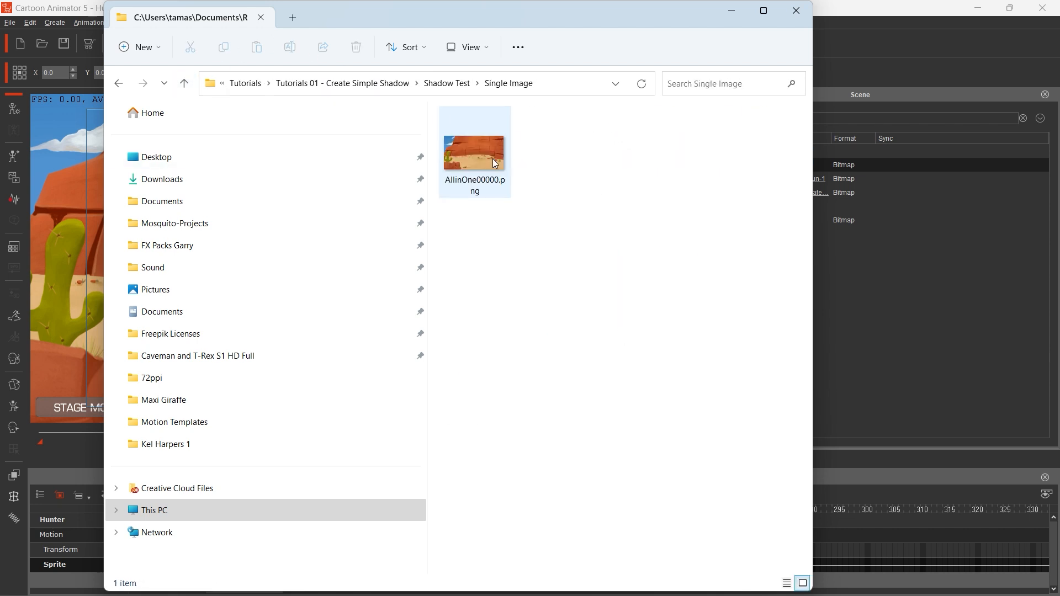
{"action": "left_click", "coordinate": [188, 84]}
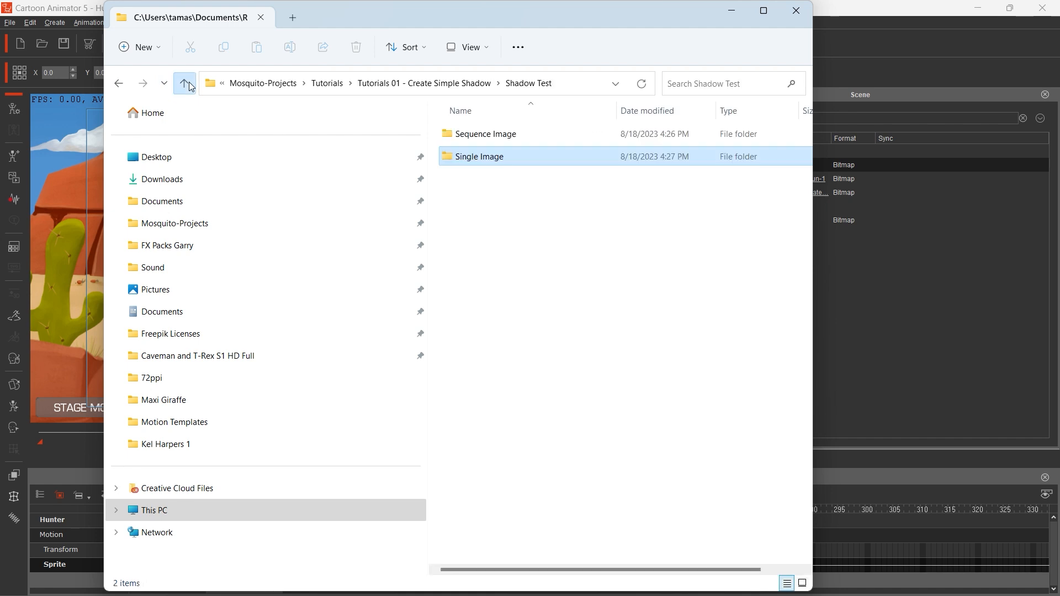
{"action": "left_click", "coordinate": [189, 82]}
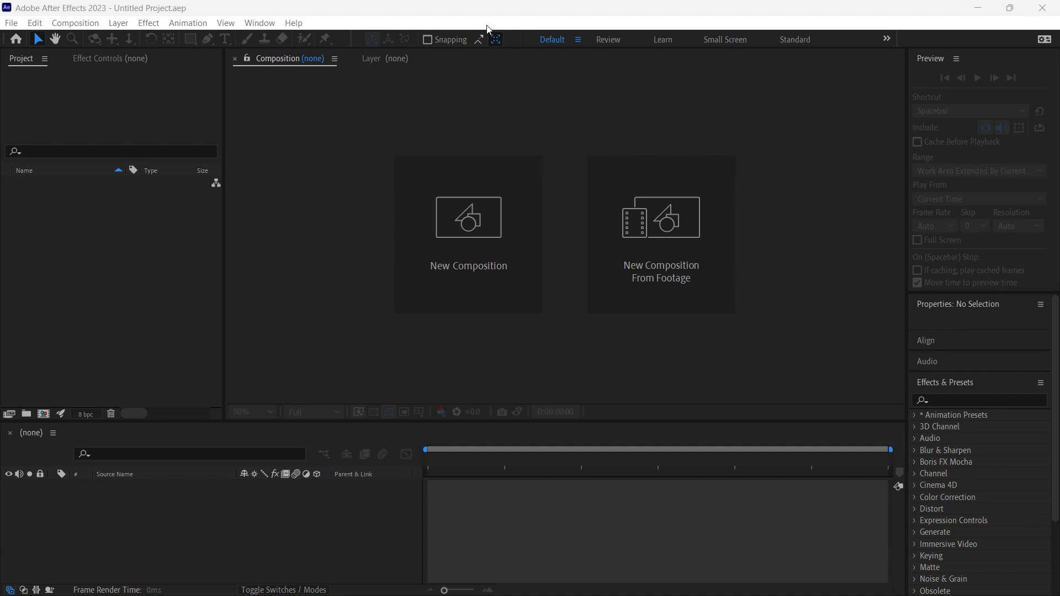
Switch to After Effects, run Cartoon Animator - AE Script.jsx and start a JSON project import
{"action": "left_click", "coordinate": [249, 24]}
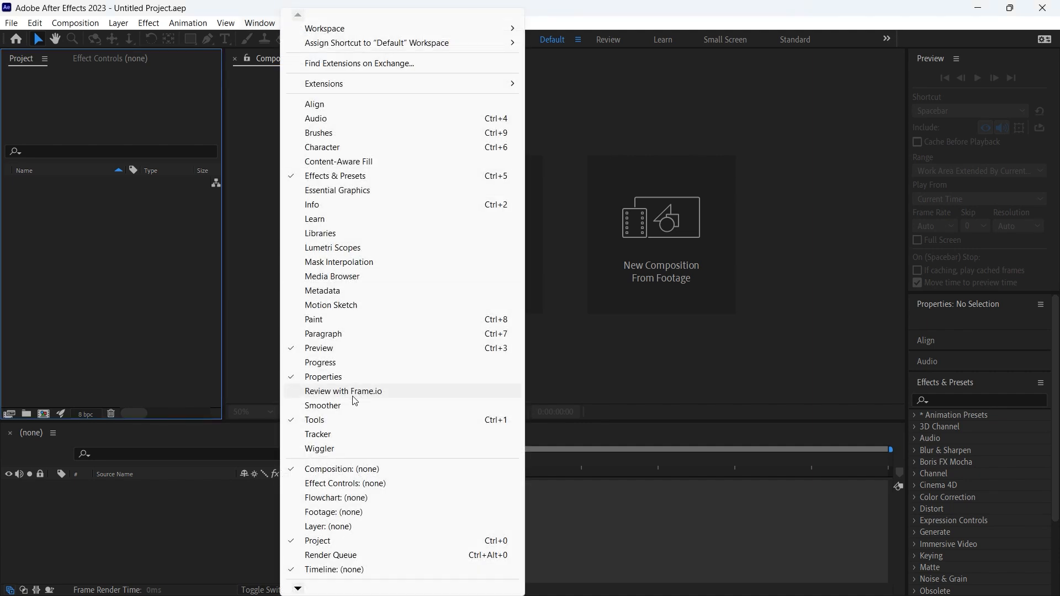
{"action": "scroll", "coordinate": [355, 401], "scroll_direction": "down", "scroll_amount": 2}
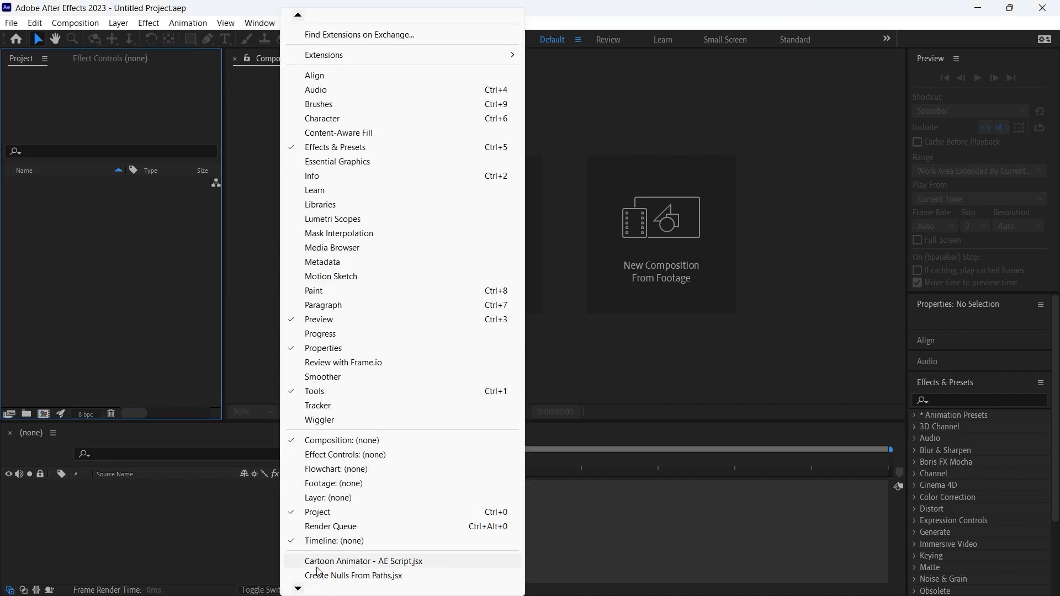
{"action": "left_click", "coordinate": [345, 567]}
{"action": "left_click", "coordinate": [321, 487]}
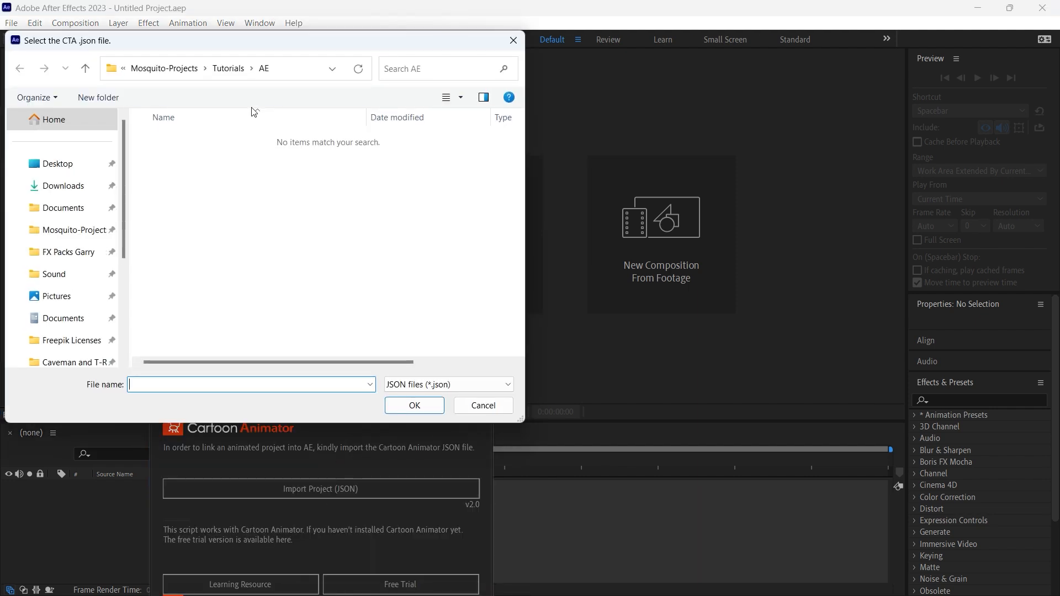
Import Shadow Test.json from the Tutorials 01 - Create Simple Shadow folder and close the import script
{"action": "left_click", "coordinate": [229, 71]}
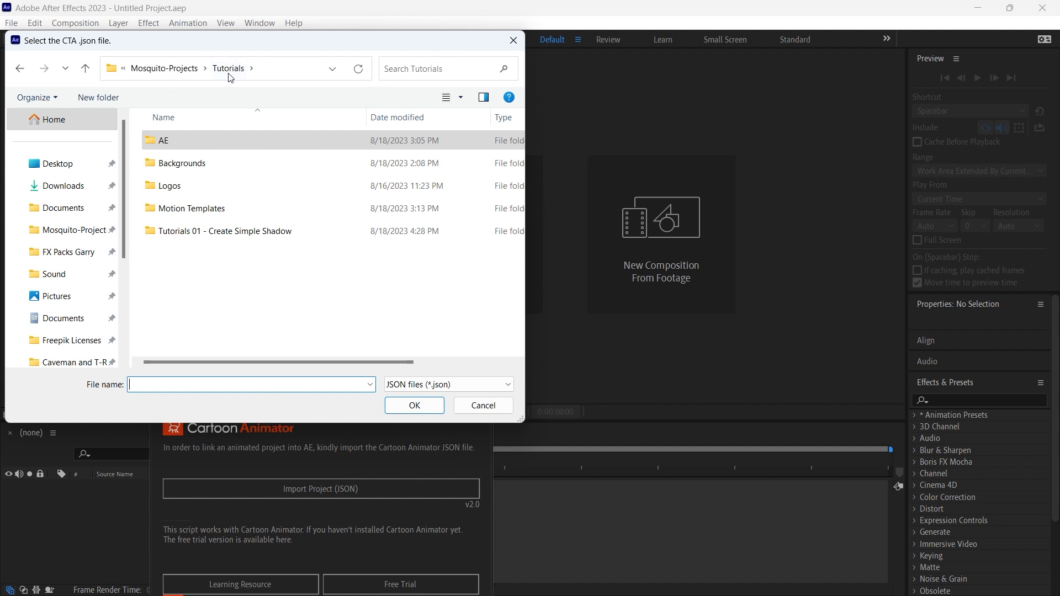
{"action": "double_click", "coordinate": [200, 232]}
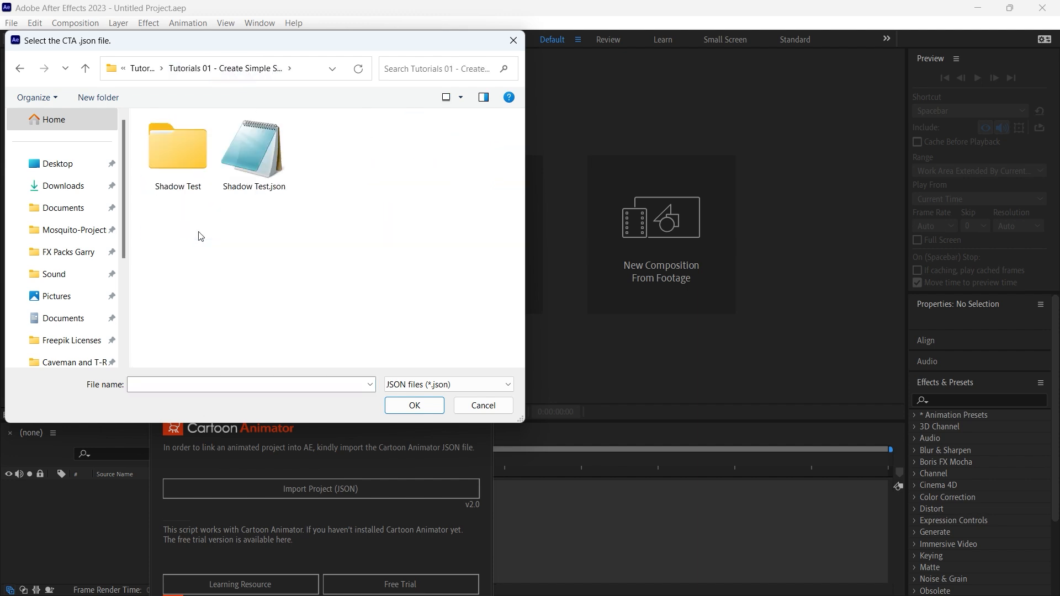
{"action": "left_click", "coordinate": [254, 157]}
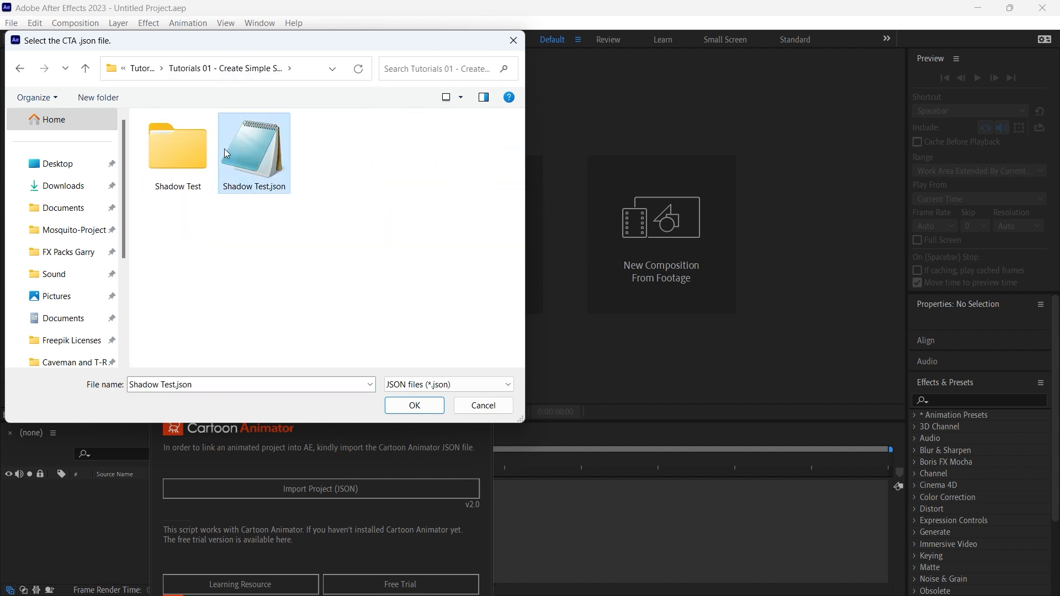
{"action": "left_click", "coordinate": [414, 404]}
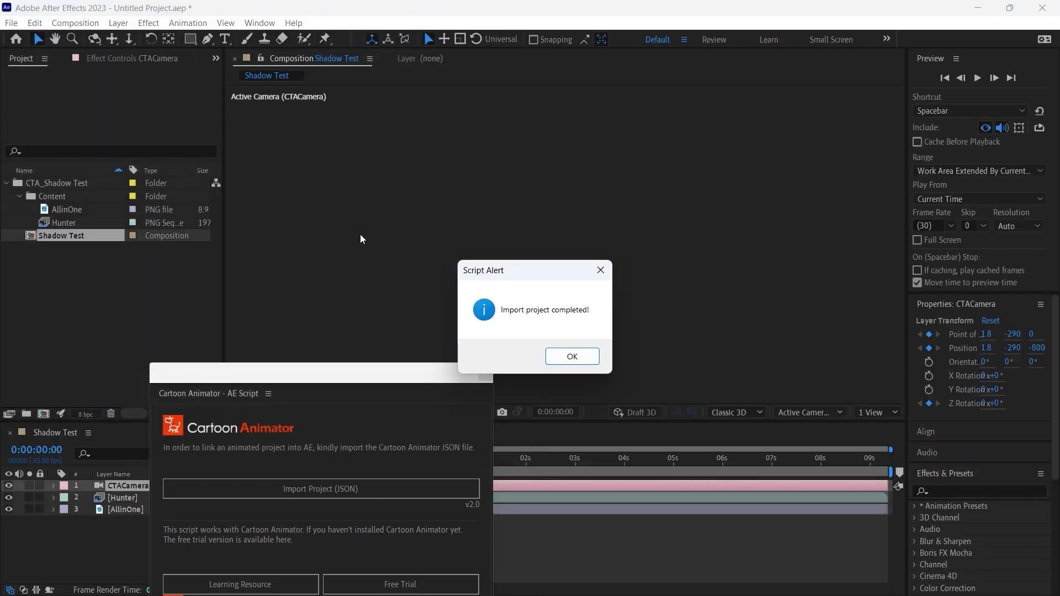
{"action": "left_click", "coordinate": [568, 357]}
{"action": "left_click", "coordinate": [486, 375]}
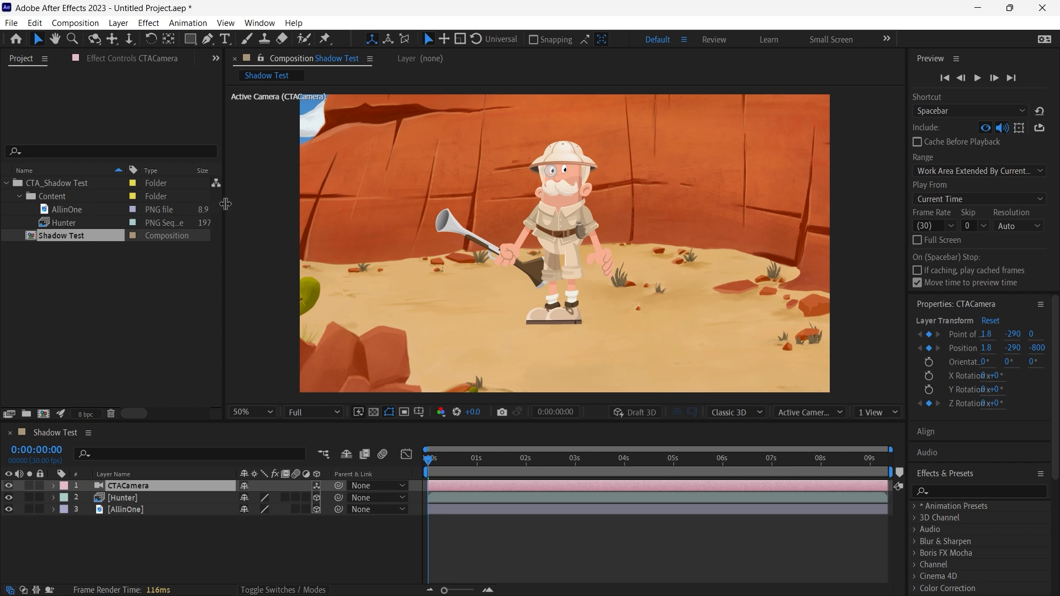
Widen the project file list enough to show the type, size and frame rate columns
{"action": "left_click_drag", "start_coordinate": [225, 203], "coordinate": [437, 200]}
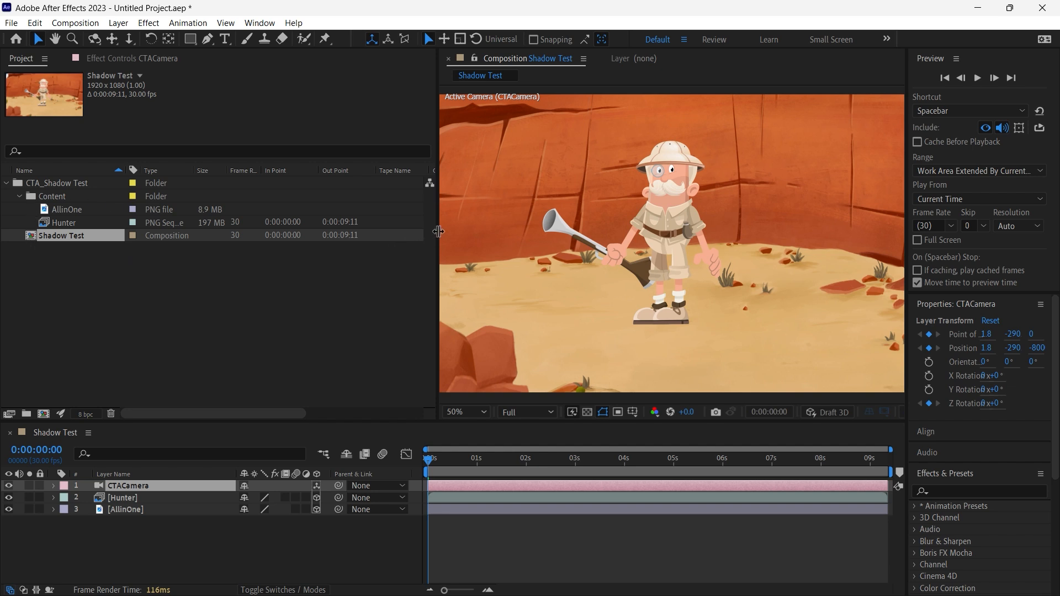
{"action": "left_click_drag", "start_coordinate": [438, 231], "coordinate": [292, 252]}
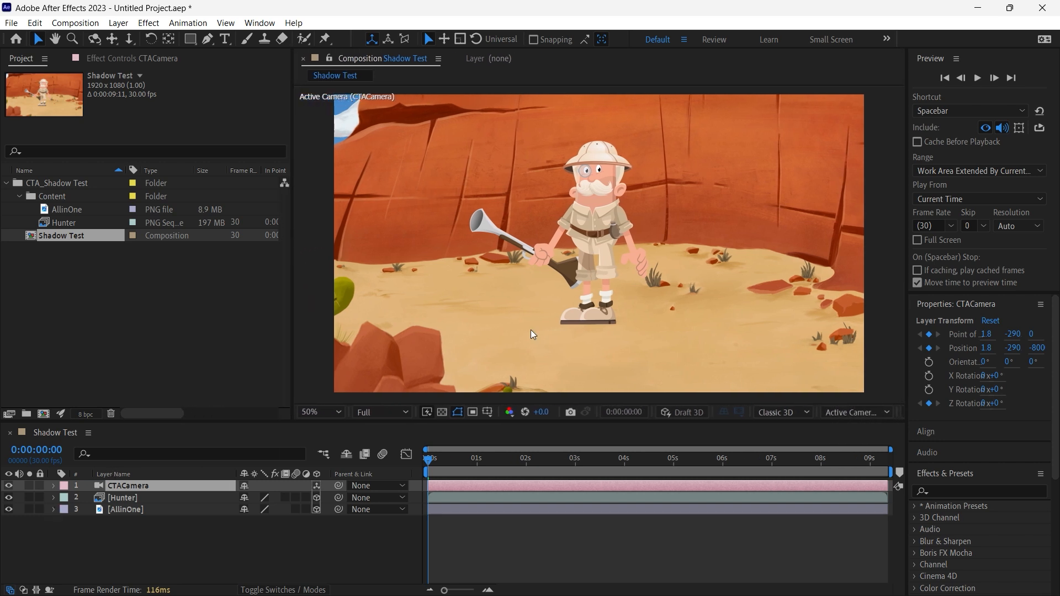
Duplicate the Hunter layer in the Shadow Test composition
{"action": "left_click", "coordinate": [582, 272]}
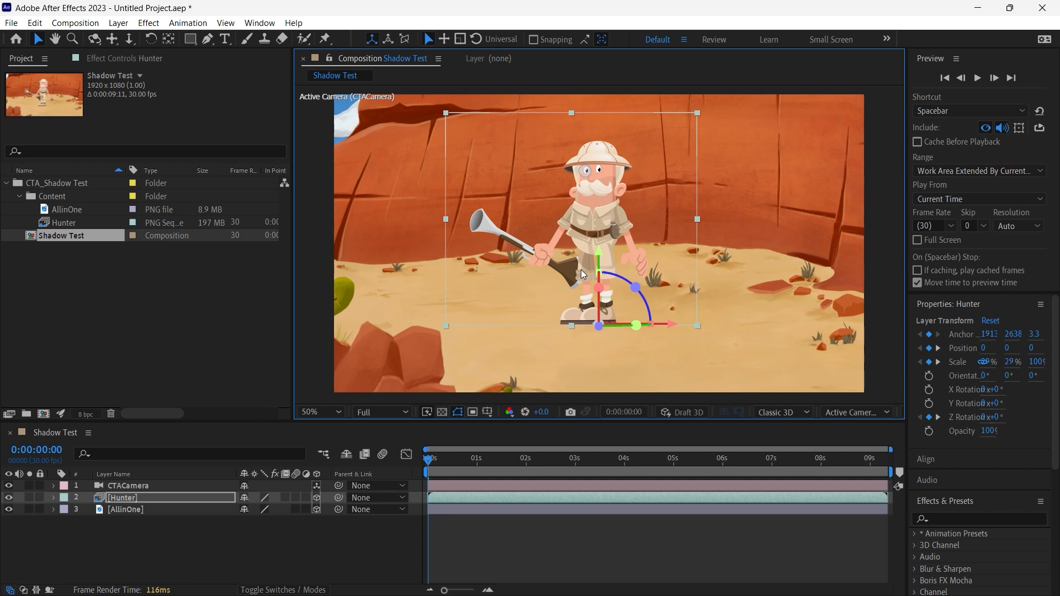
{"action": "left_click", "coordinate": [144, 498]}
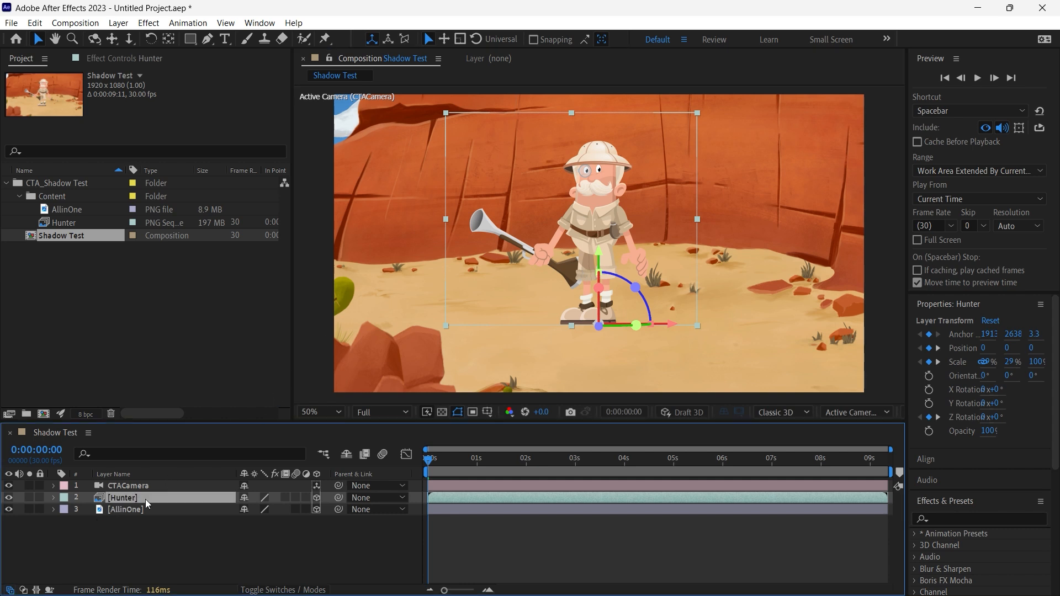
{"action": "key", "text": "ctrl+d"}
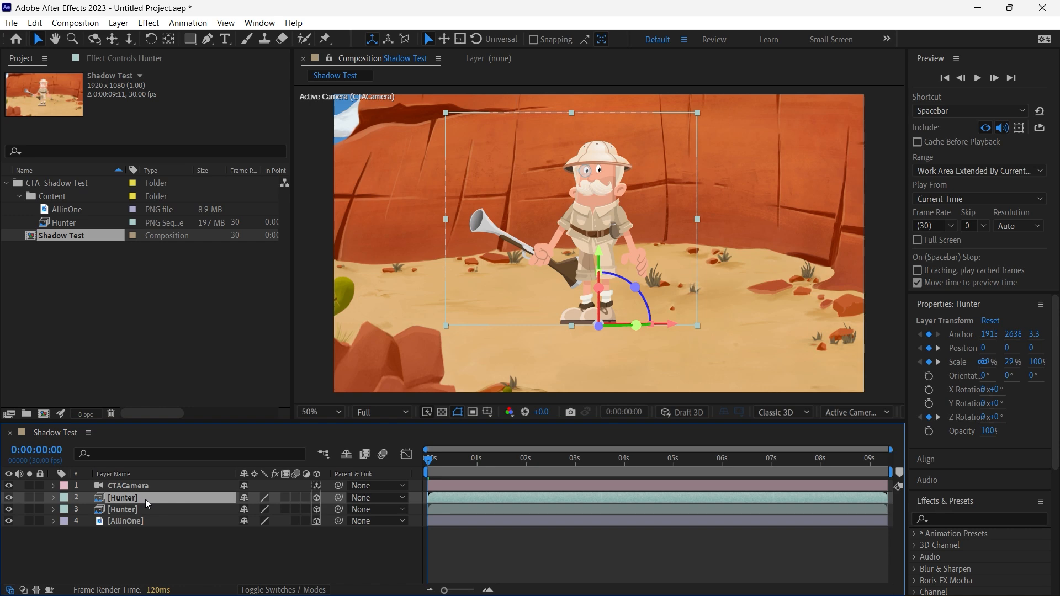
Rename the upper Hunter layer in the Shadow Test composition as Hunter SHADOW
{"action": "double_click", "coordinate": [144, 499]}
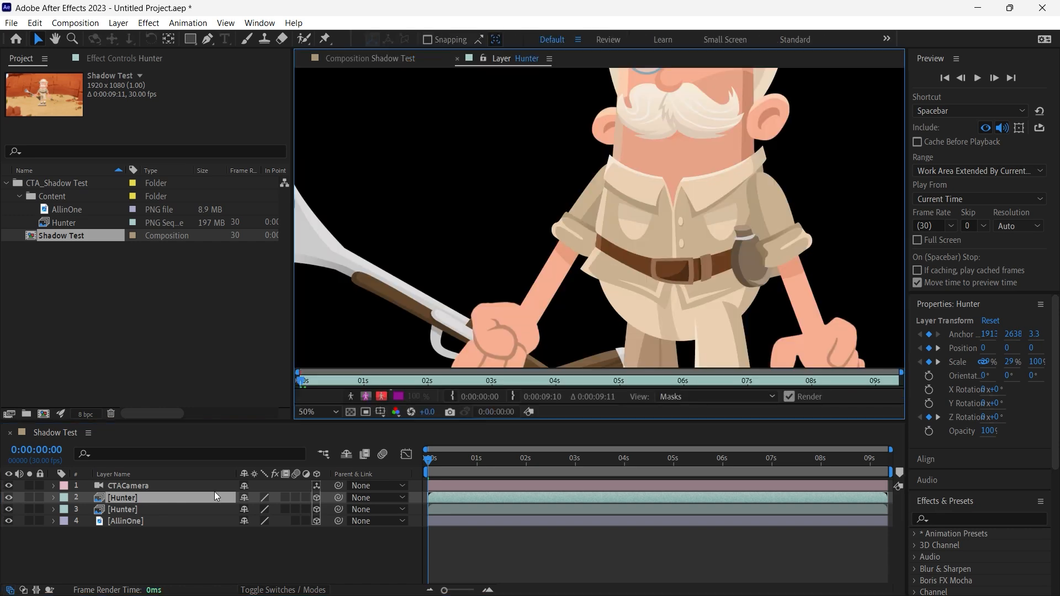
{"action": "left_click", "coordinate": [457, 59]}
{"action": "right_click", "coordinate": [187, 497]}
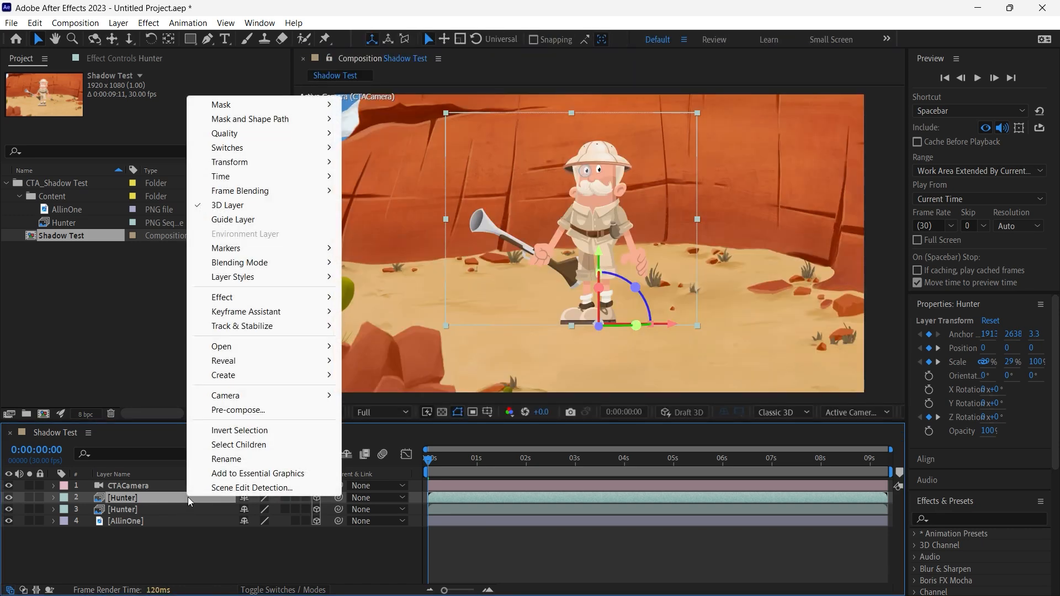
{"action": "left_click", "coordinate": [224, 458]}
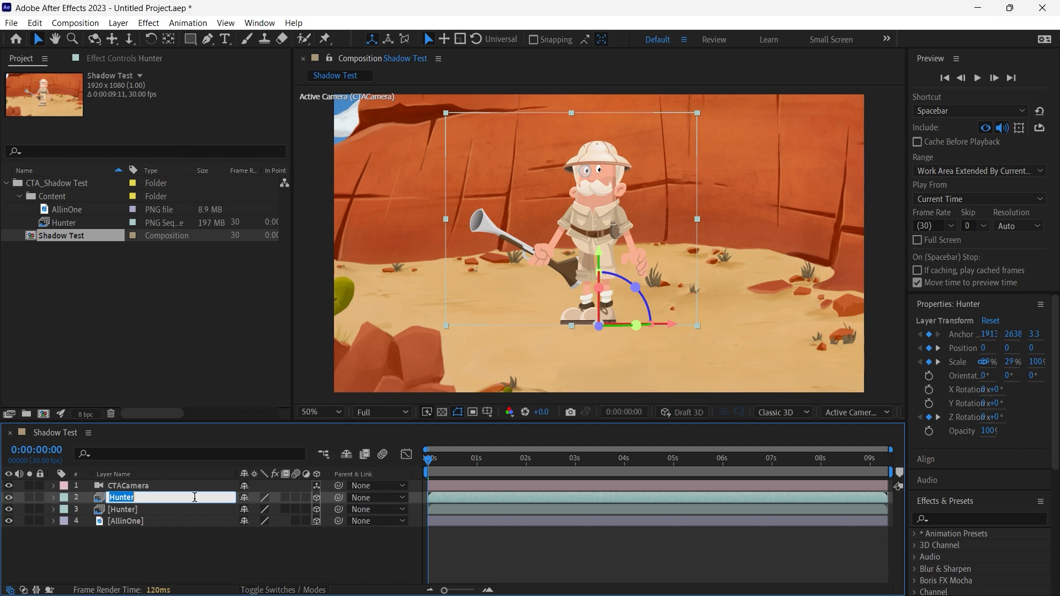
{"action": "type", "text": "SHADOW"}
{"action": "key", "text": "Return"}
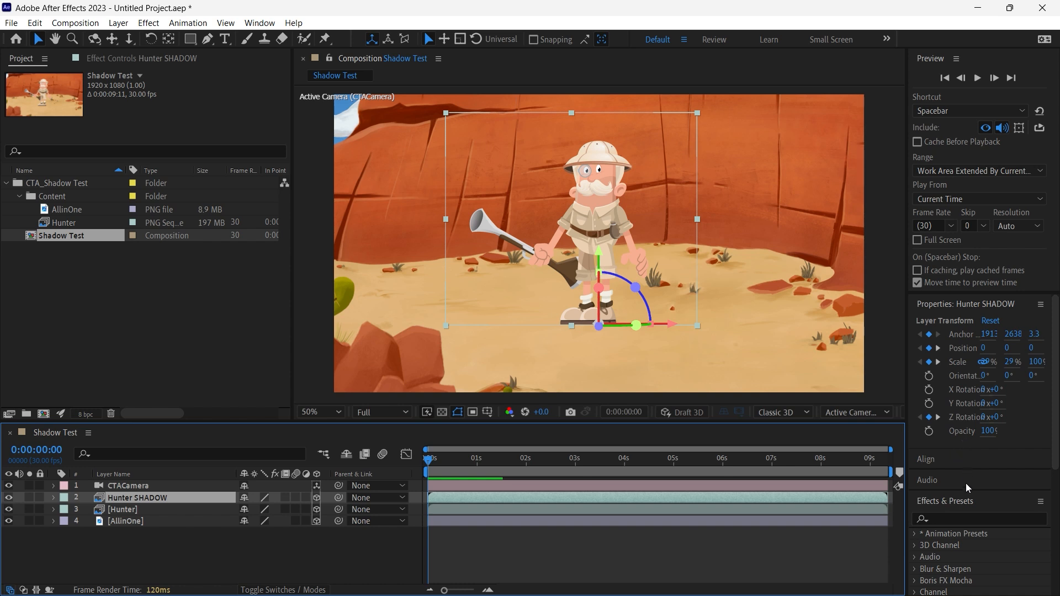
Find the Drop Shadow effect, apply it to the Hunter SHADOW layer and turn on Shadow Only
{"action": "left_click", "coordinate": [962, 519]}
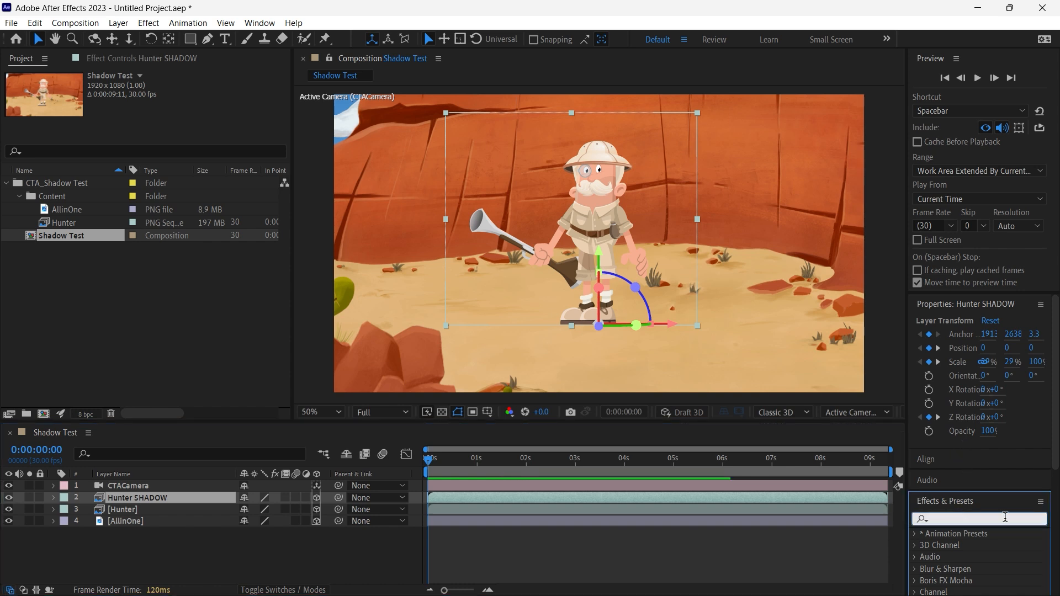
{"action": "type", "text": "shadow"}
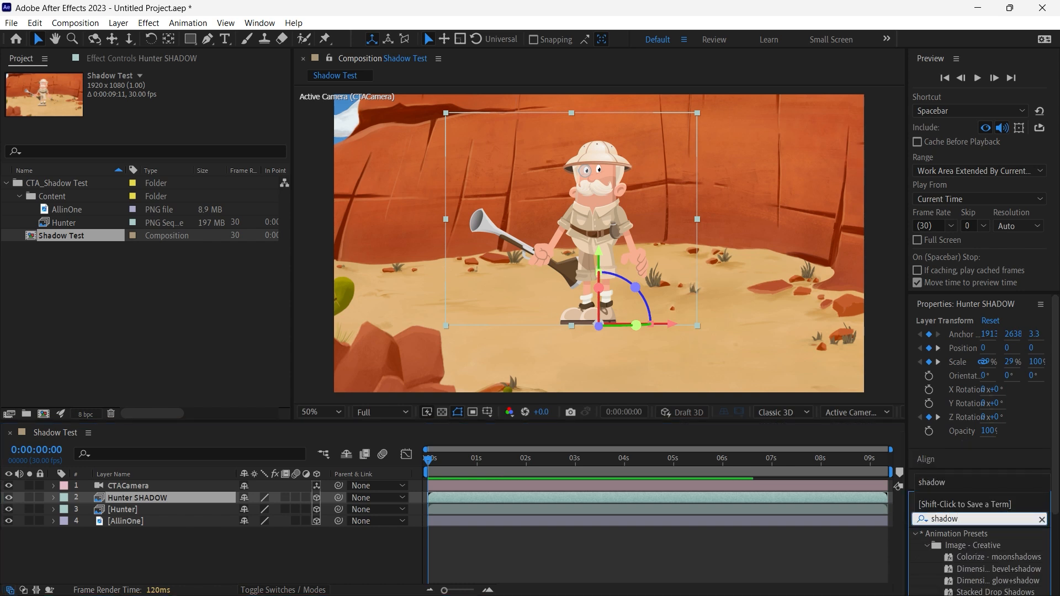
{"action": "scroll", "coordinate": [1003, 548], "scroll_direction": "down", "scroll_amount": 4}
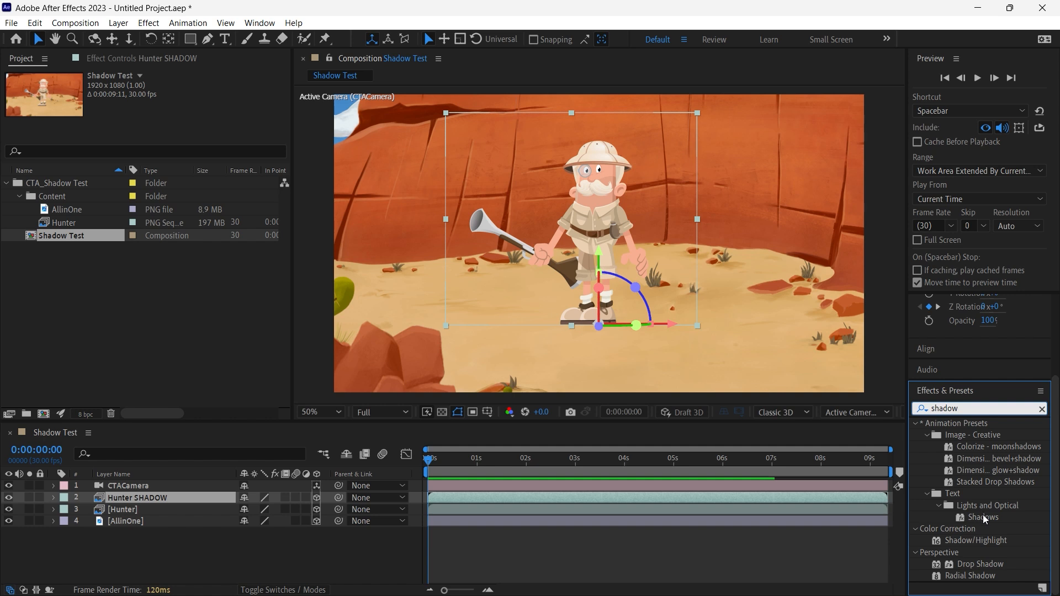
{"action": "left_click", "coordinate": [979, 563]}
{"action": "double_click", "coordinate": [980, 563]}
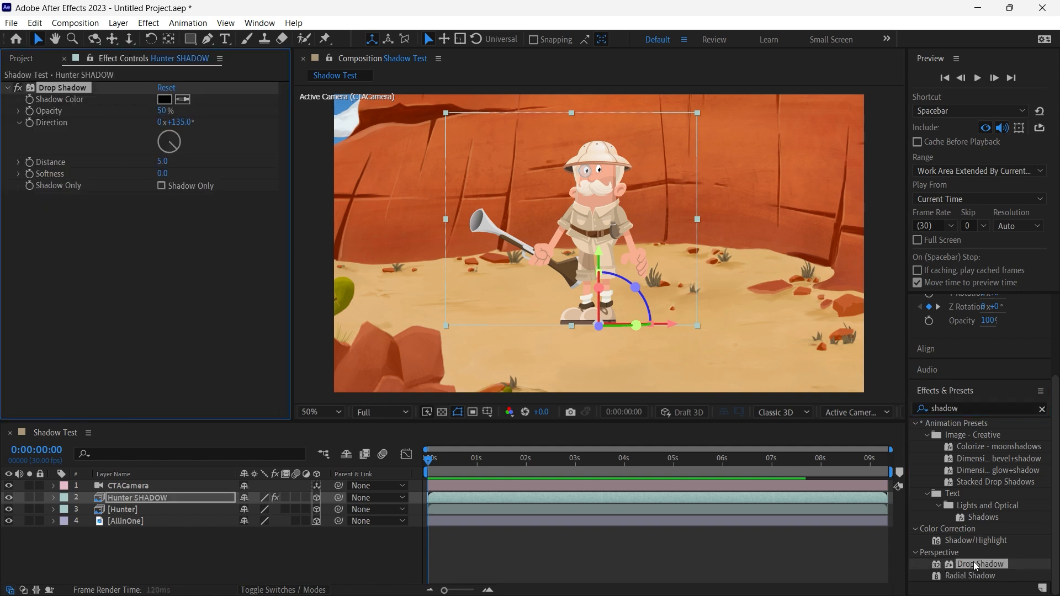
{"action": "left_click", "coordinate": [162, 186]}
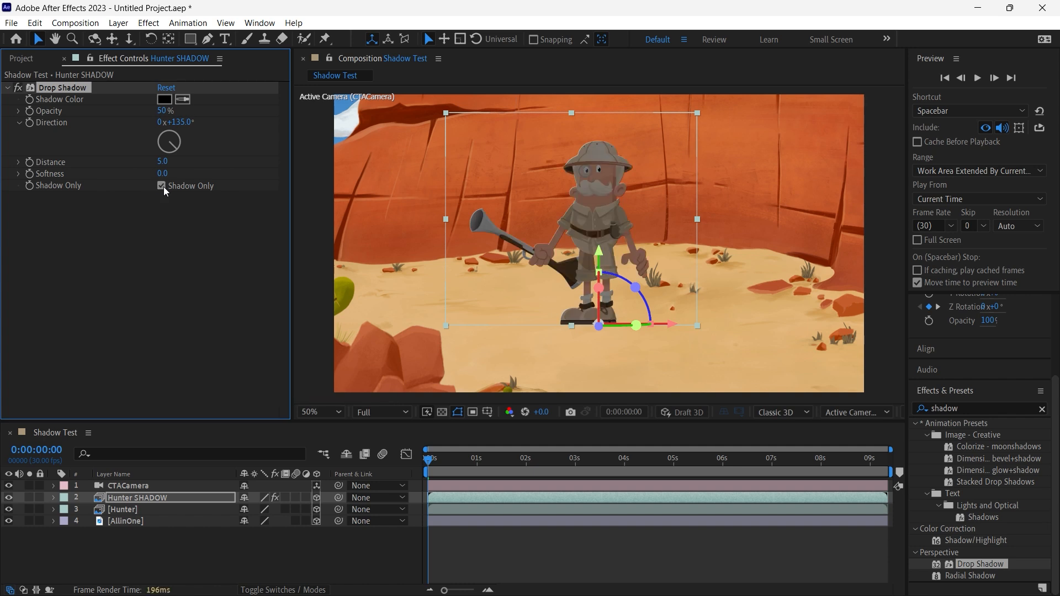
Expand the Hunter SHADOW layer's Transform properties and tilt it onto the ground with an X orientation of about 99.8°
{"action": "left_click", "coordinate": [54, 498]}
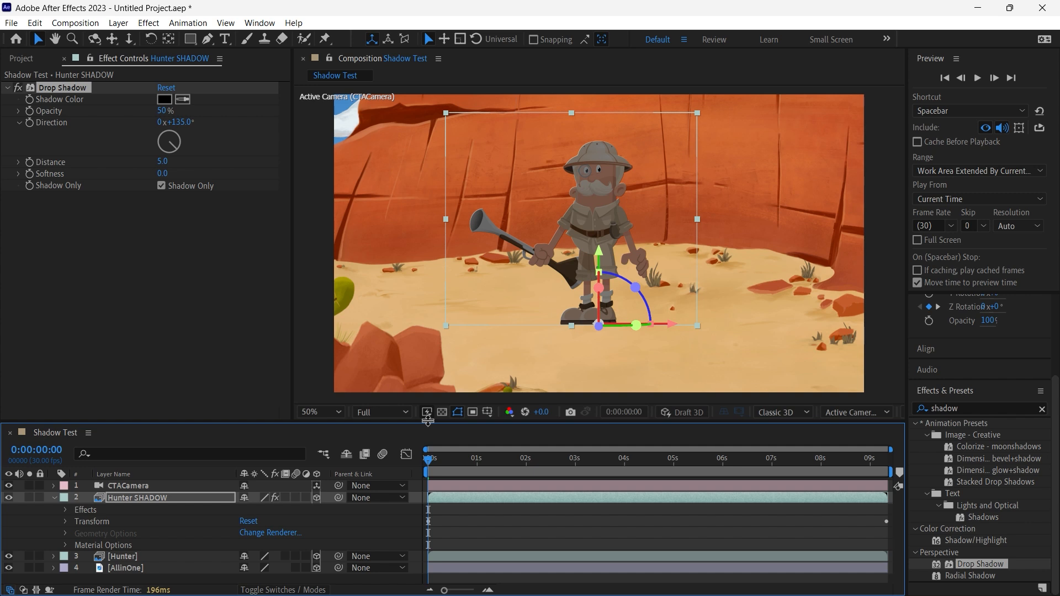
{"action": "left_click_drag", "start_coordinate": [428, 420], "coordinate": [427, 364]}
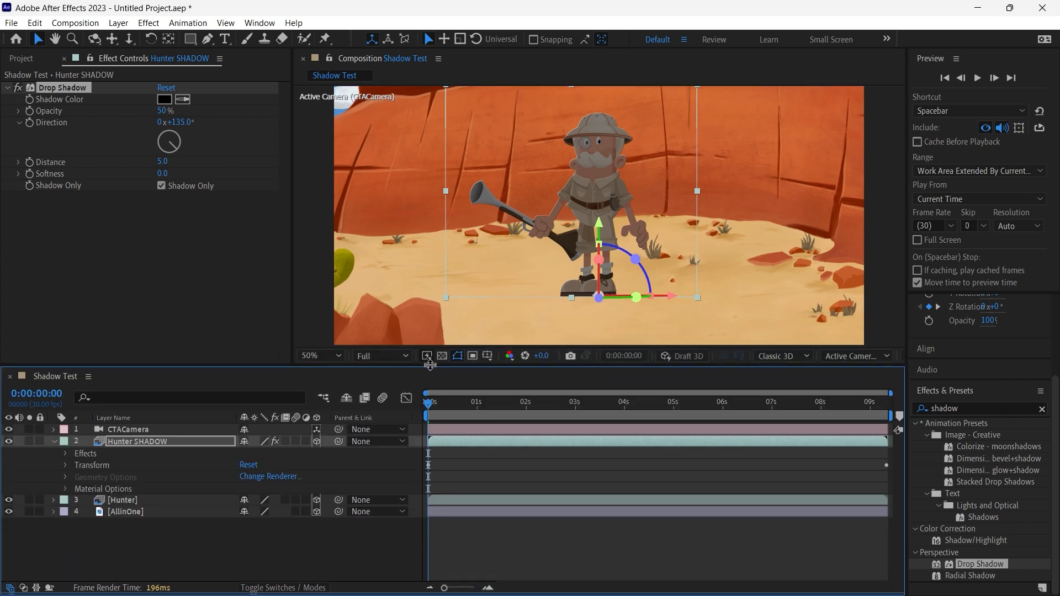
{"action": "left_click", "coordinate": [65, 465]}
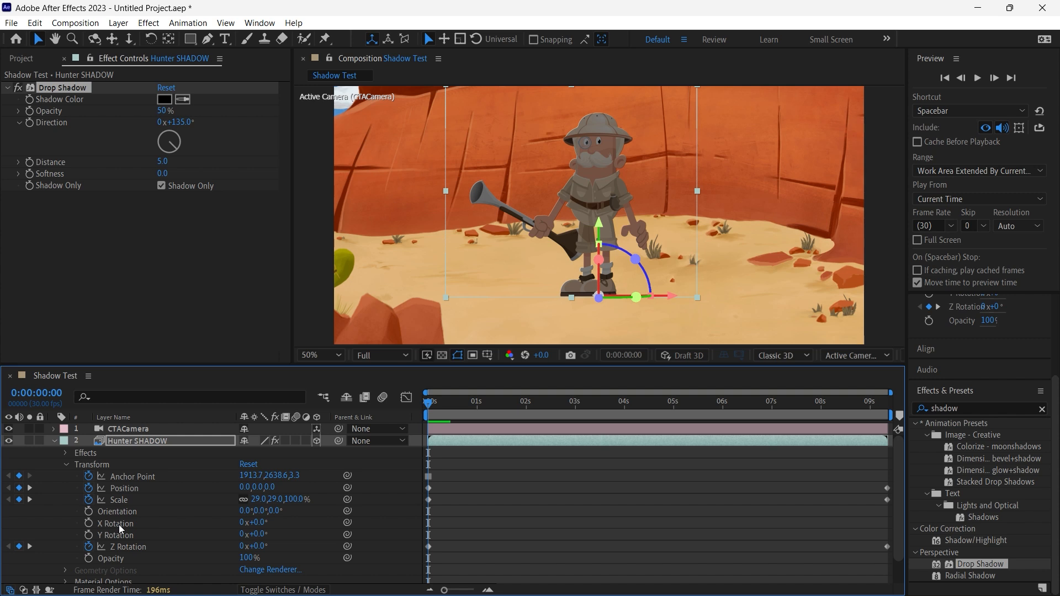
{"action": "left_click_drag", "start_coordinate": [600, 258], "coordinate": [604, 316]}
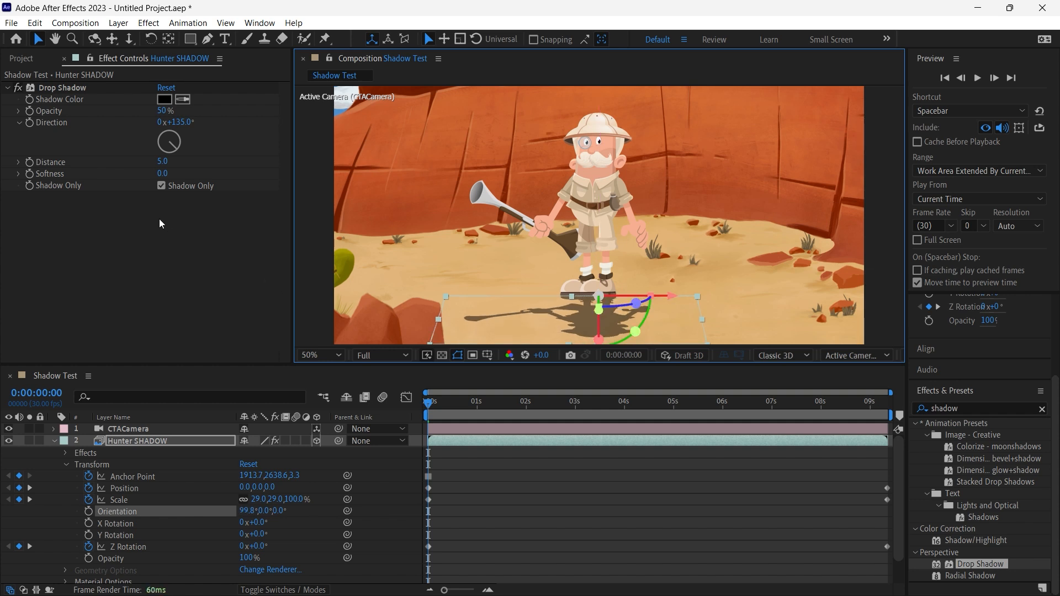
Set the Drop Shadow's opacity to 30% and its softness to 200
{"action": "left_click", "coordinate": [163, 110]}
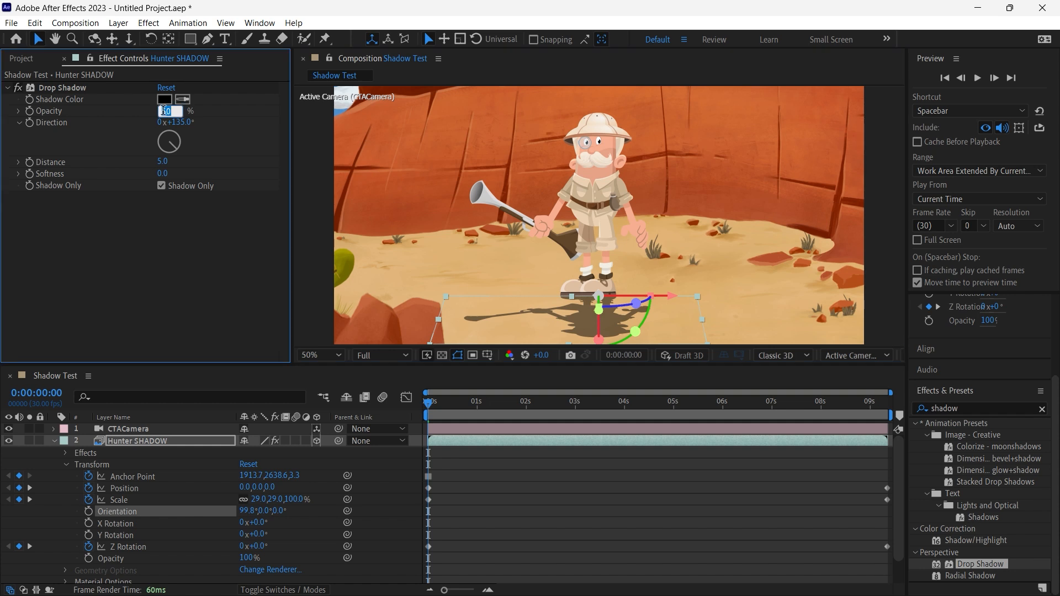
{"action": "key", "text": "Return"}
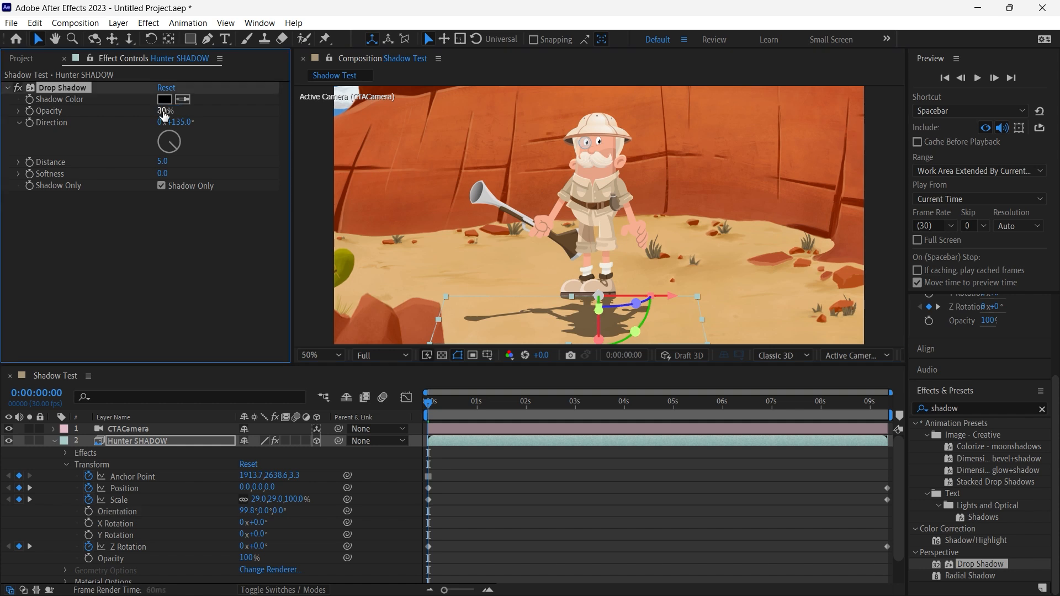
{"action": "left_click", "coordinate": [161, 173]}
{"action": "type", "text": "100"}
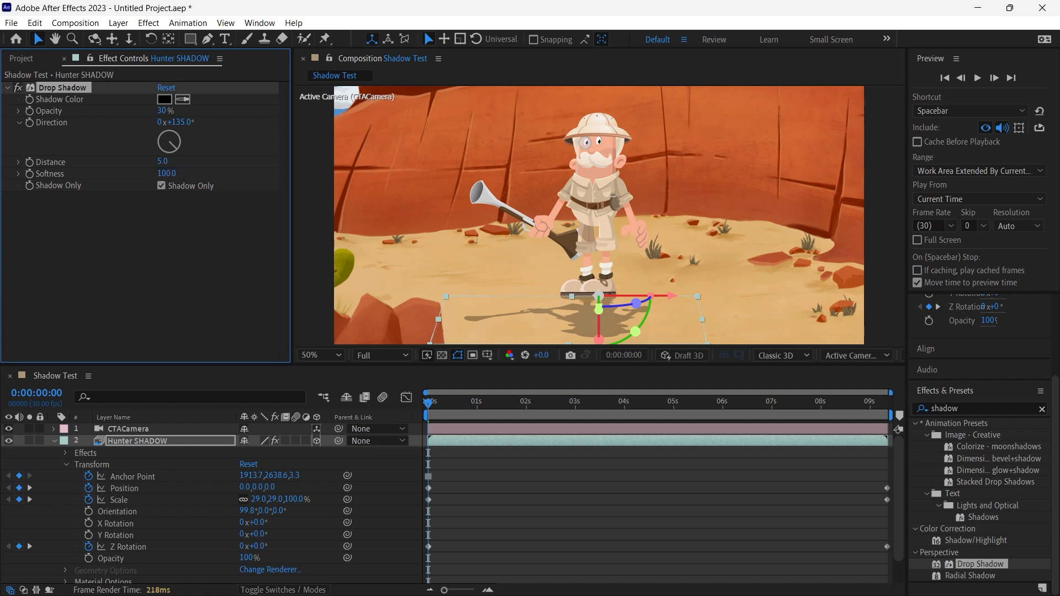
{"action": "key", "text": "Return"}
{"action": "left_click", "coordinate": [163, 173]}
{"action": "type", "text": "200"}
{"action": "key", "text": "Return"}
Preview the animation from the first frame to check the shadow's motion, then park the playhead at 0:00:01:06
{"action": "left_click", "coordinate": [428, 403]}
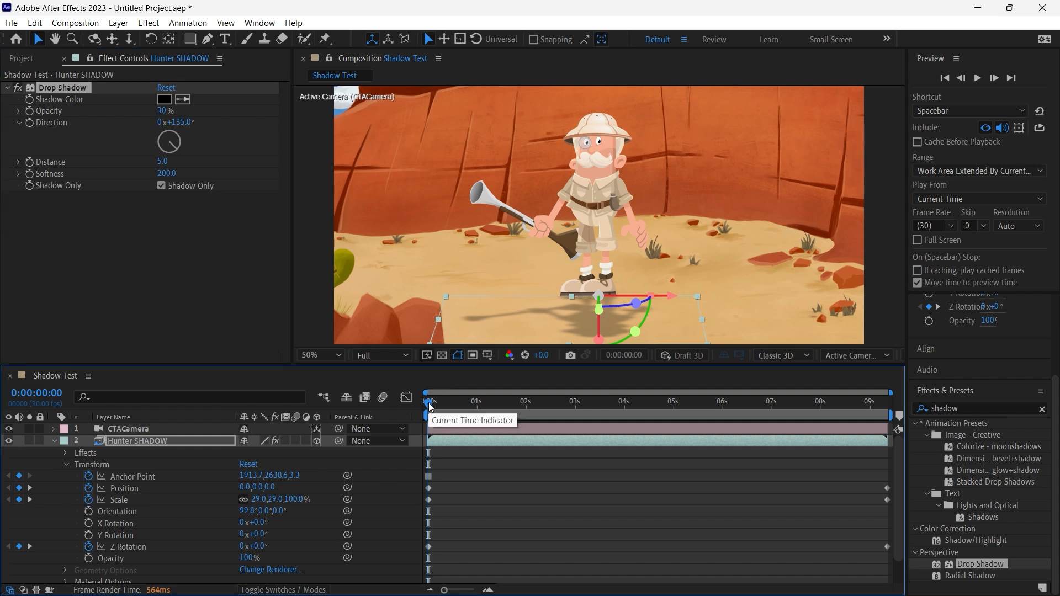
{"action": "key", "text": "space"}
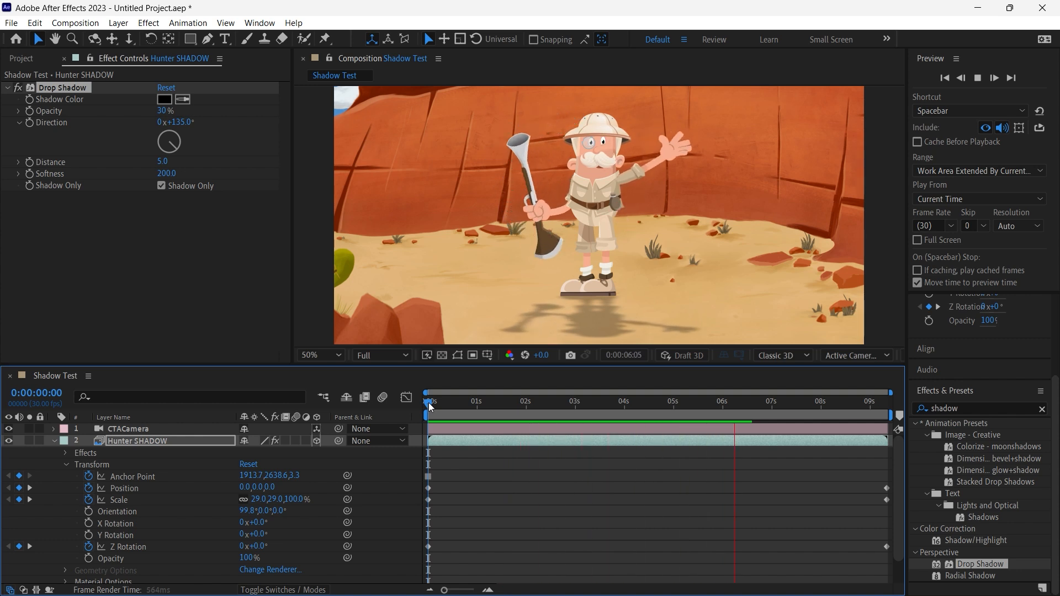
{"action": "left_click", "coordinate": [487, 406]}
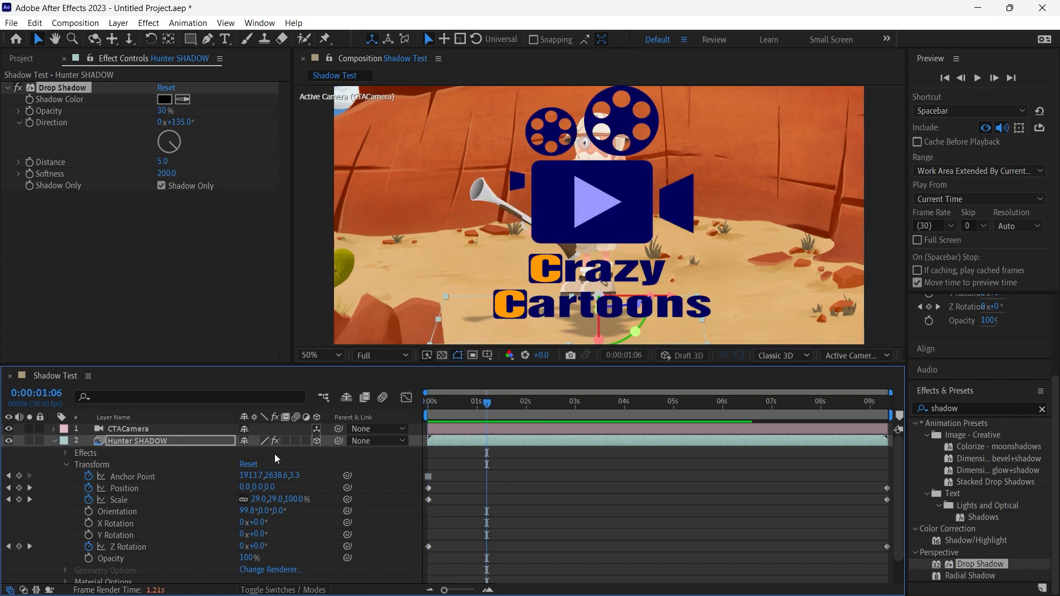